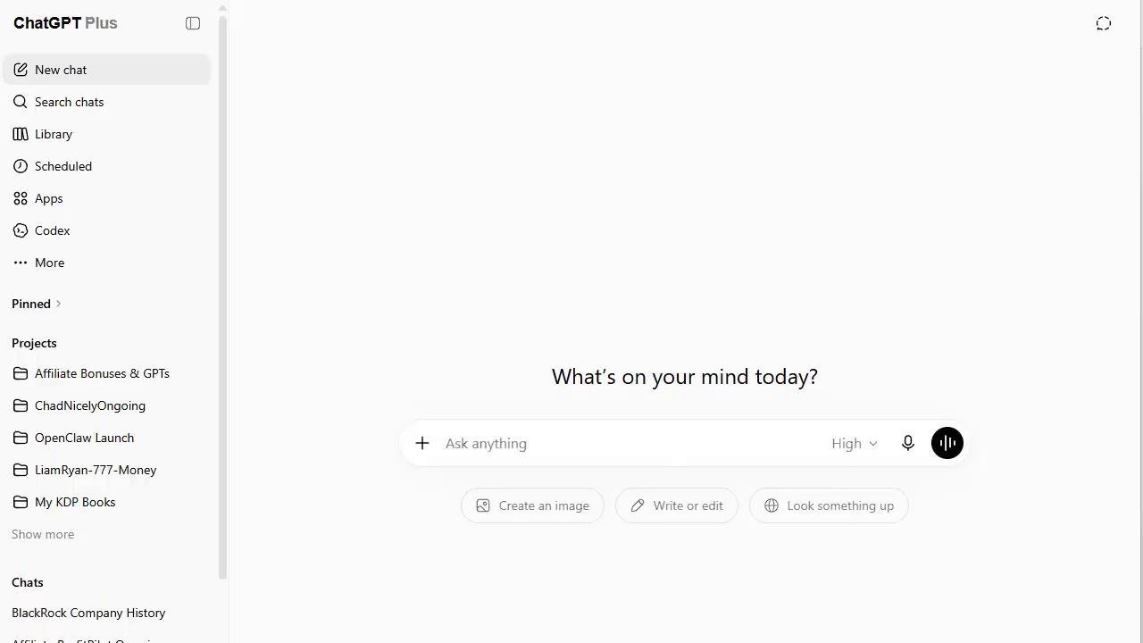
# Request three example square icon images for "Content Repurpose Engine", a browser extension that repurposes highlighted page content into social media articles
pyautogui.write('I\'m creating a new browser extension that will repurpose highlighted content on a page into social media articles. The extension is called "Content Repurpose Engine". please create three example square icon images that I can choose one from')
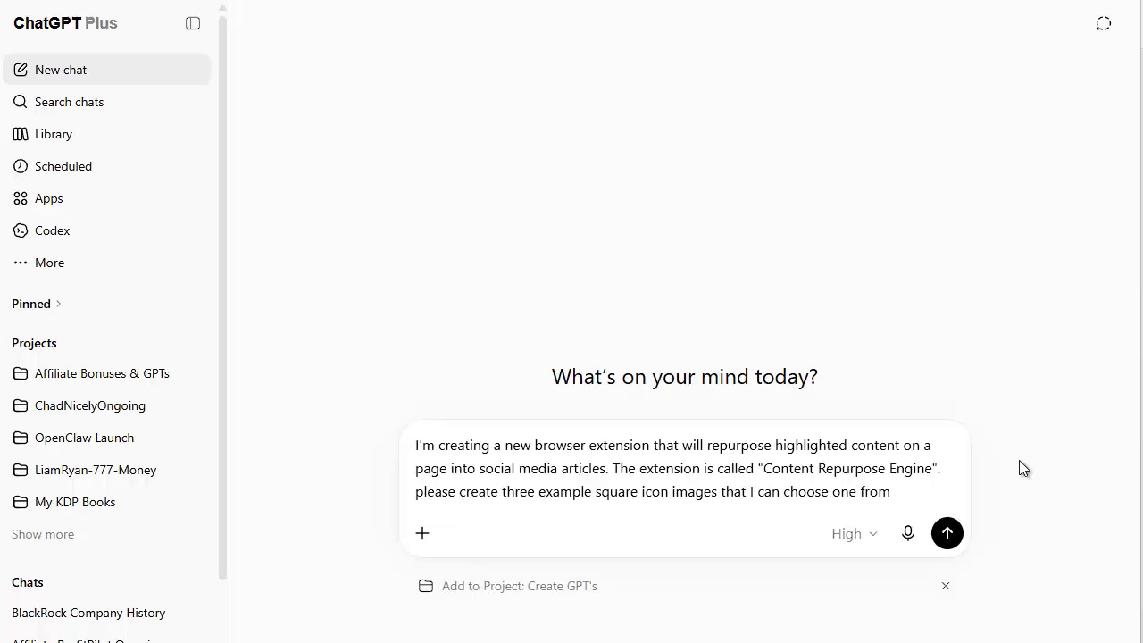
pyautogui.click(947, 533)
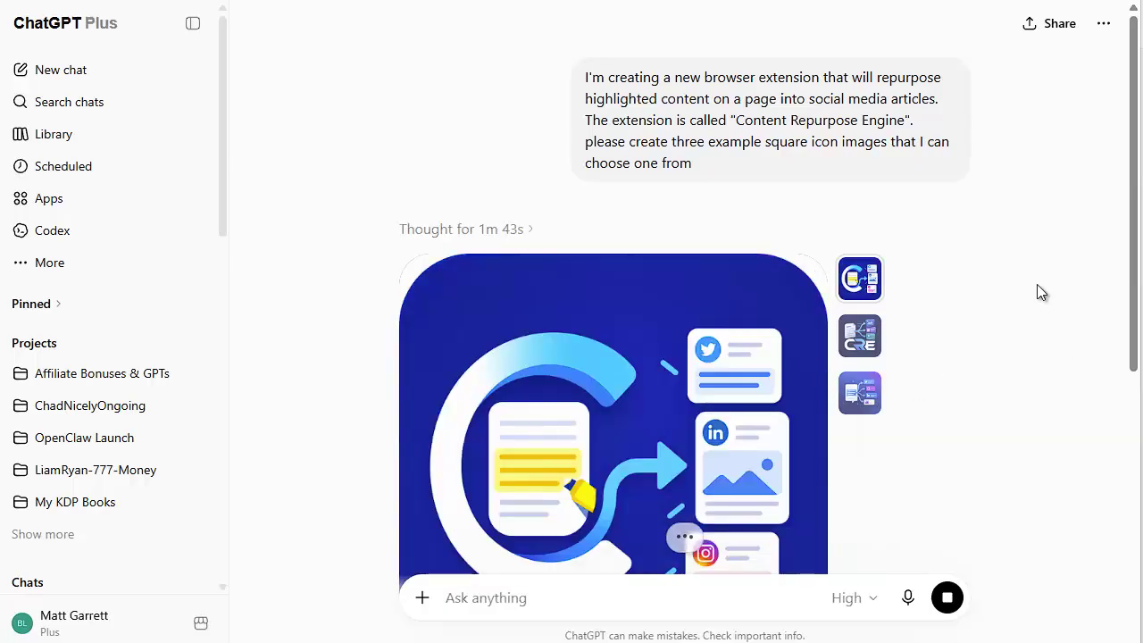
# Compare the three generated icon designs one by one at large size, ending on the third design
pyautogui.moveTo(1132, 268); pyautogui.dragTo(1136, 334)
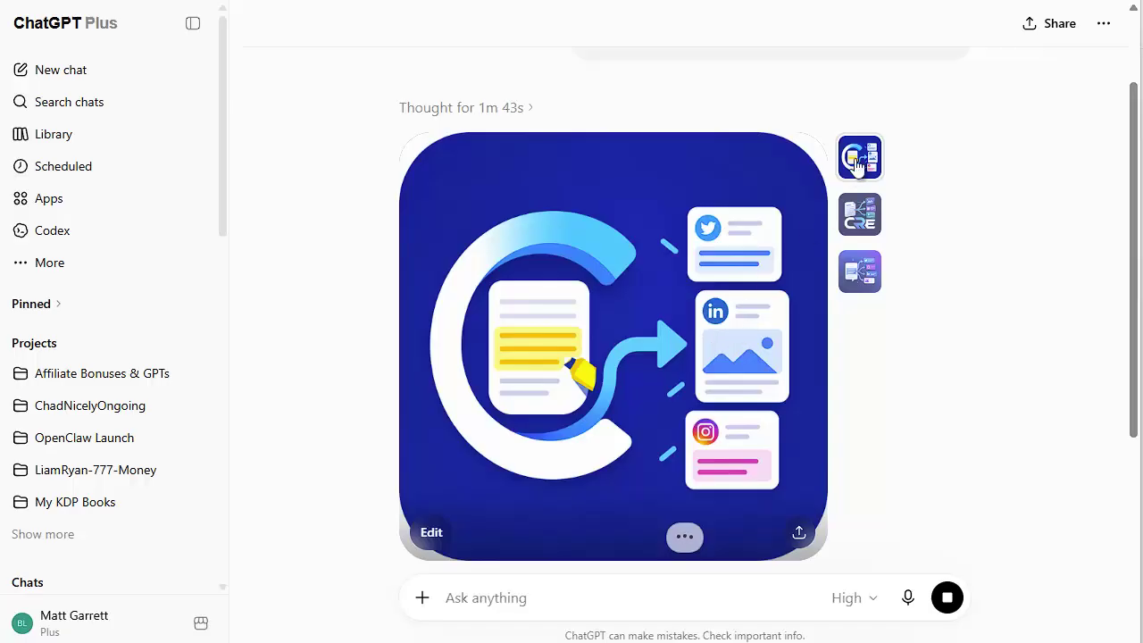
pyautogui.click(869, 223)
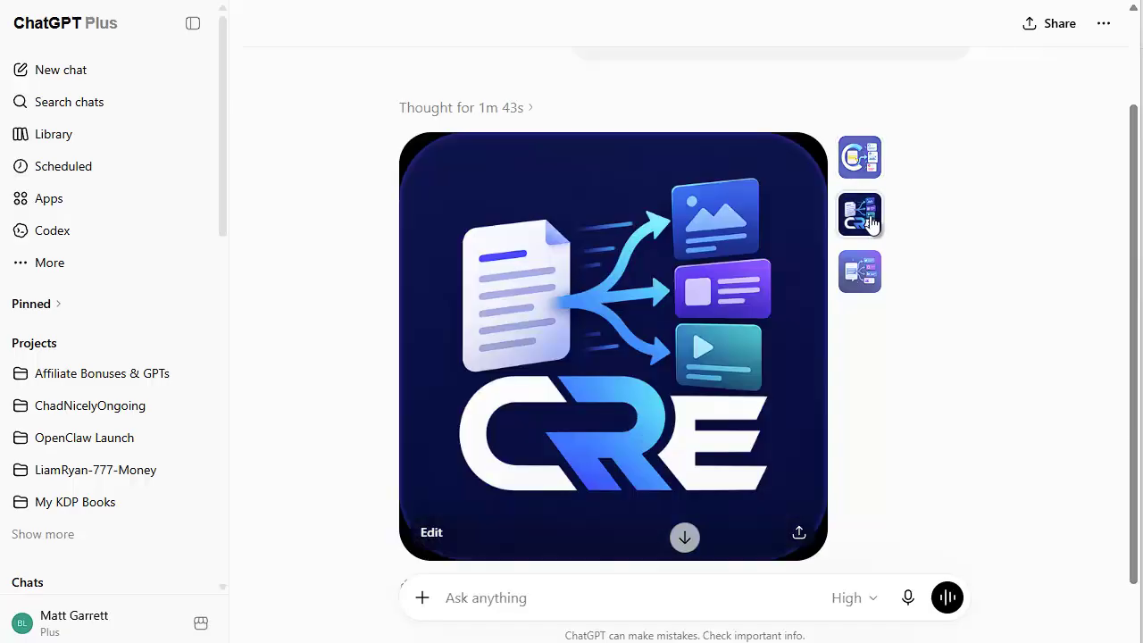
pyautogui.click(868, 283)
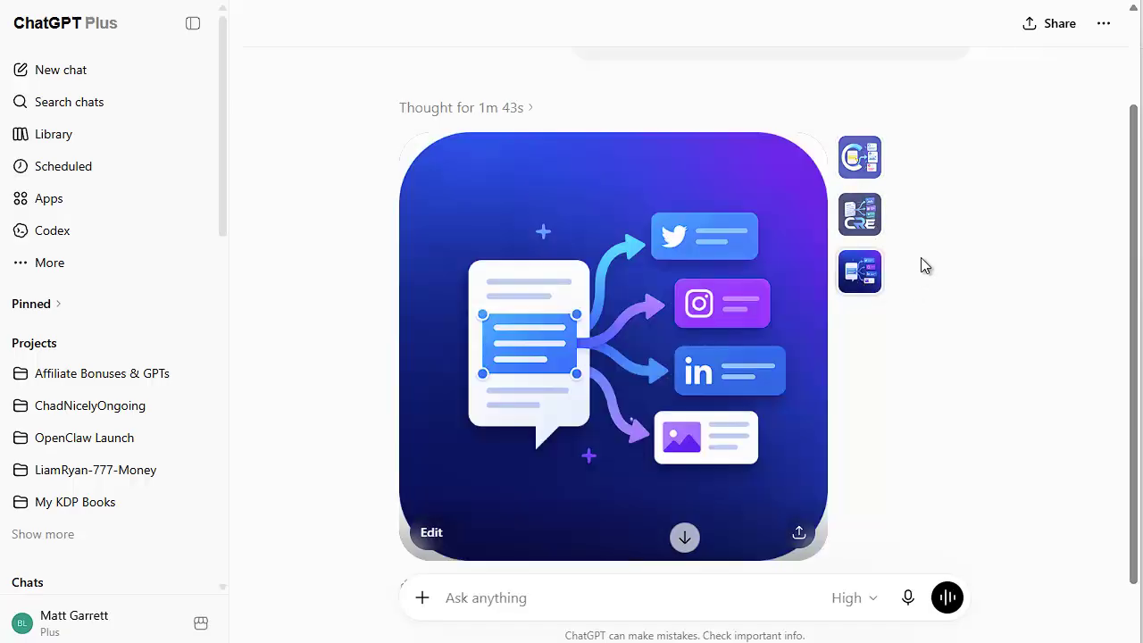
pyautogui.click(866, 166)
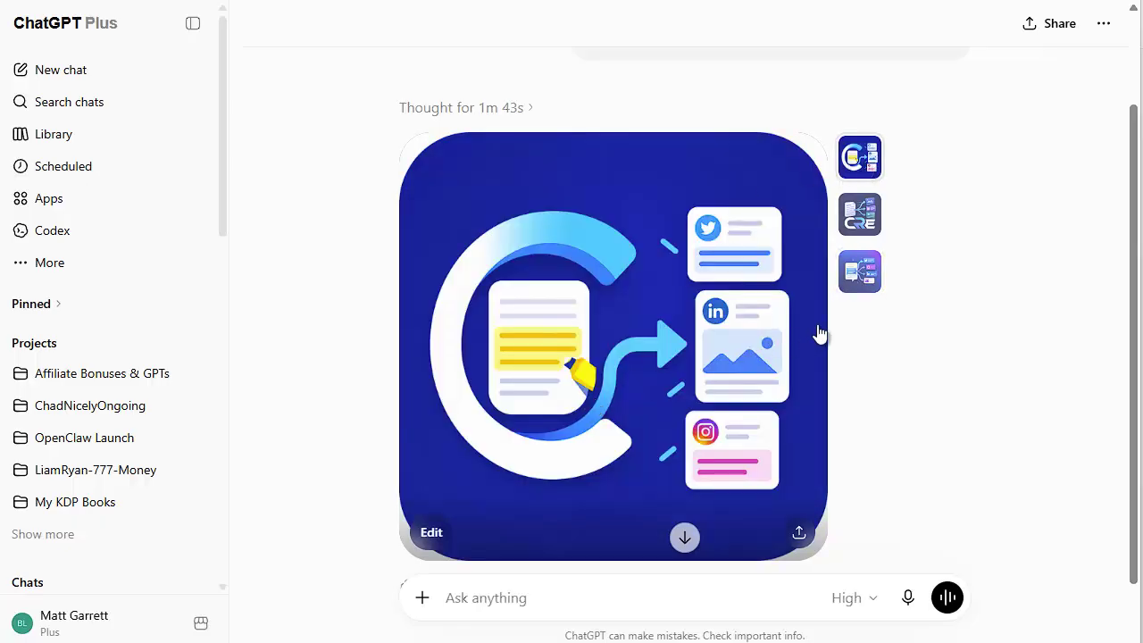
pyautogui.click(855, 281)
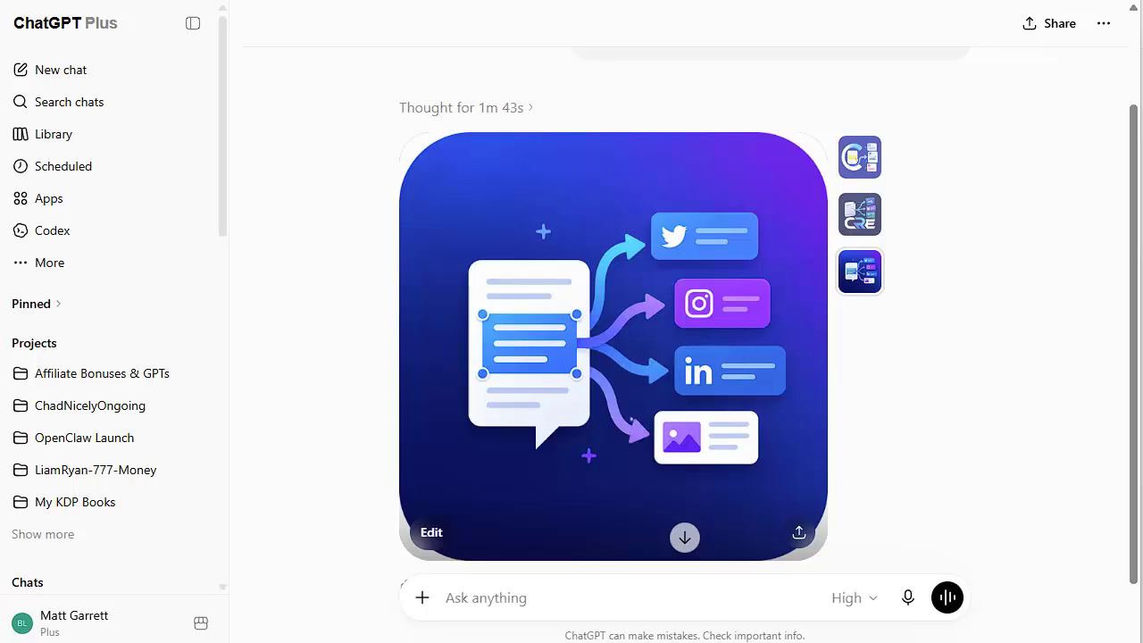
# Ask for the image with a white background and a simpler design, and review the generated version
pyautogui.write('please create the image with a white background and make it simpler')
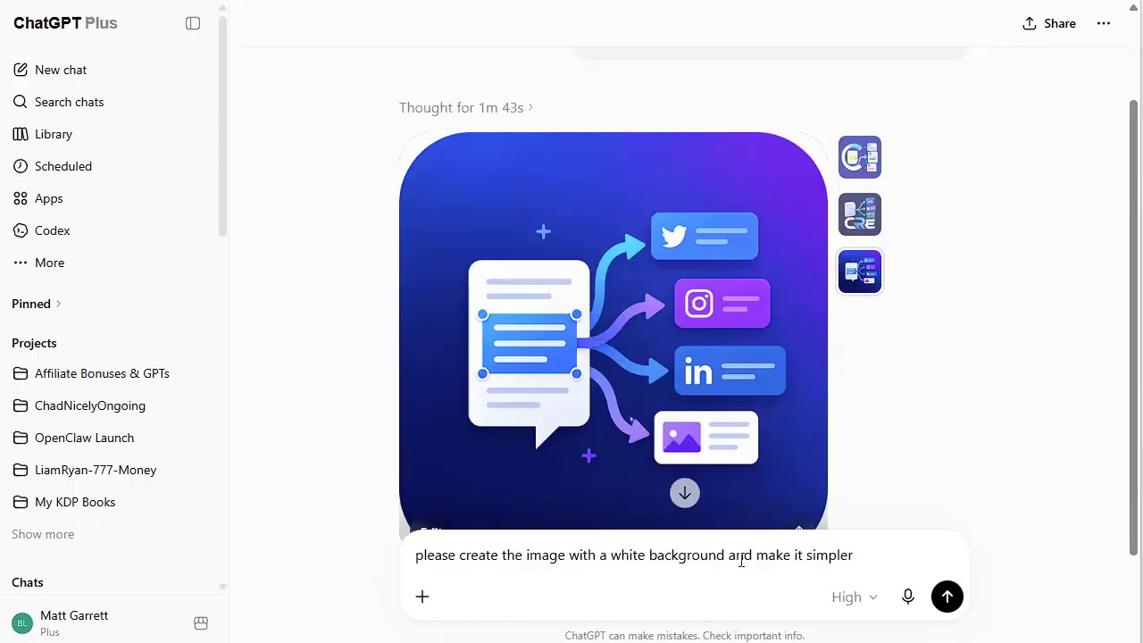
pyautogui.click(946, 597)
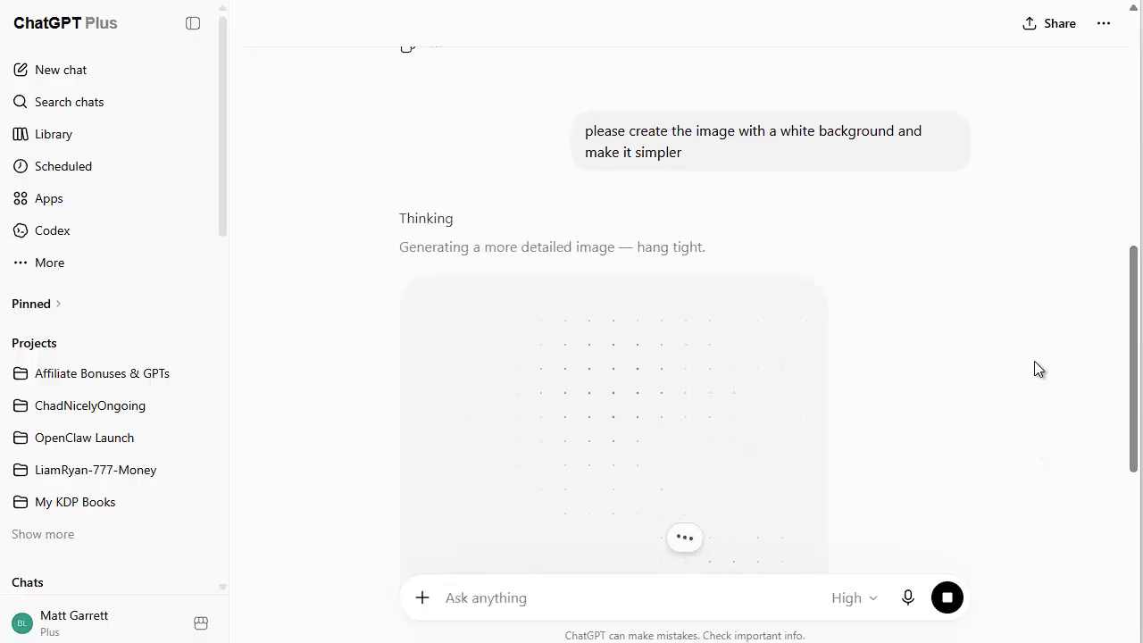
pyautogui.scroll(-1, 1034, 361)
pyautogui.scroll(-1, 1033, 361)
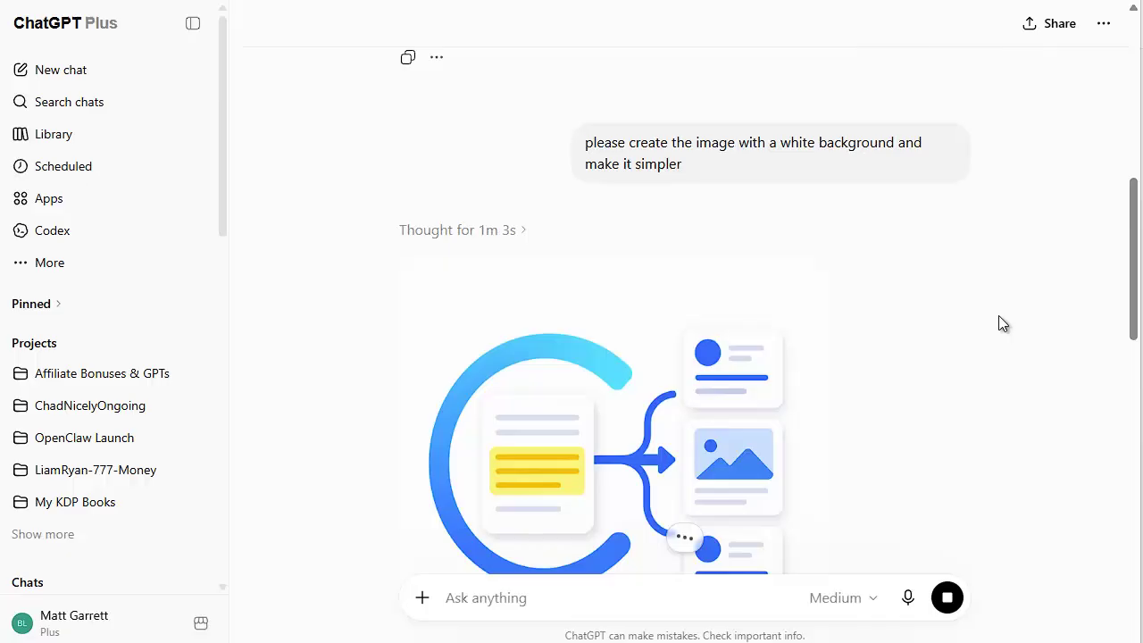
pyautogui.scroll(-2, 999, 323)
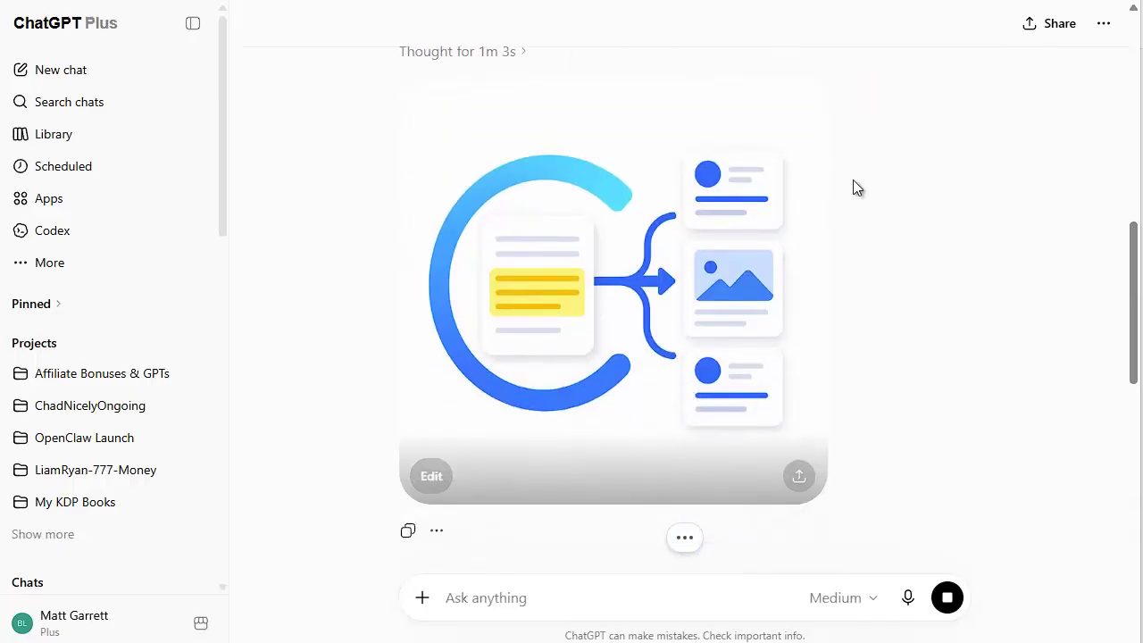
pyautogui.scroll(1, 831, 371)
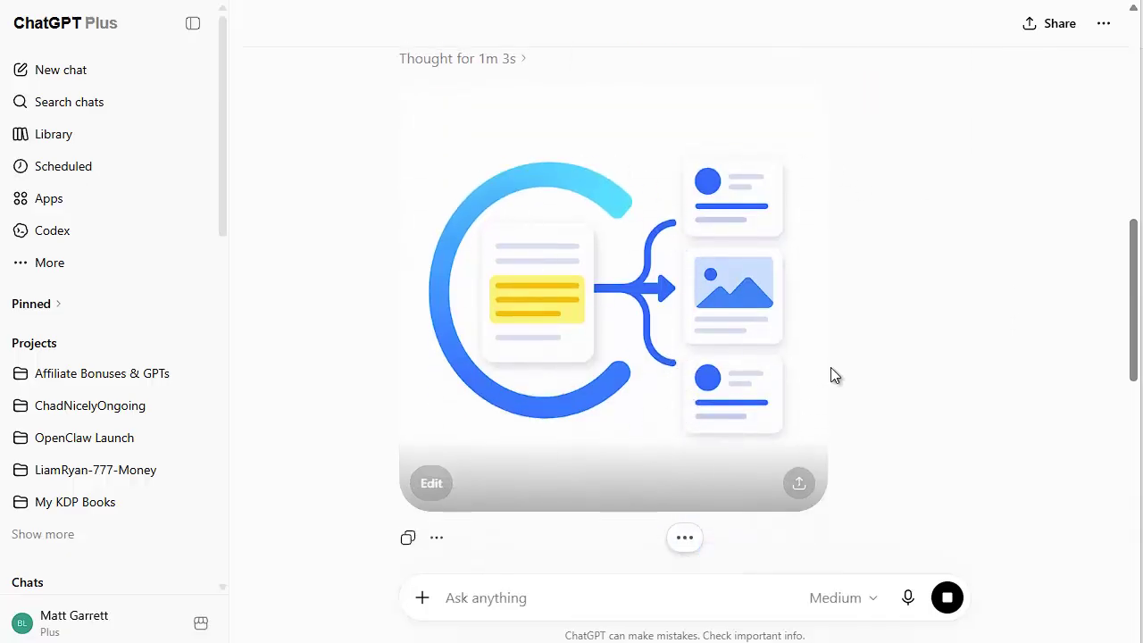
# Compare the first and third original icon designs again with the versions generated on a white background
pyautogui.scroll(8, 831, 375)
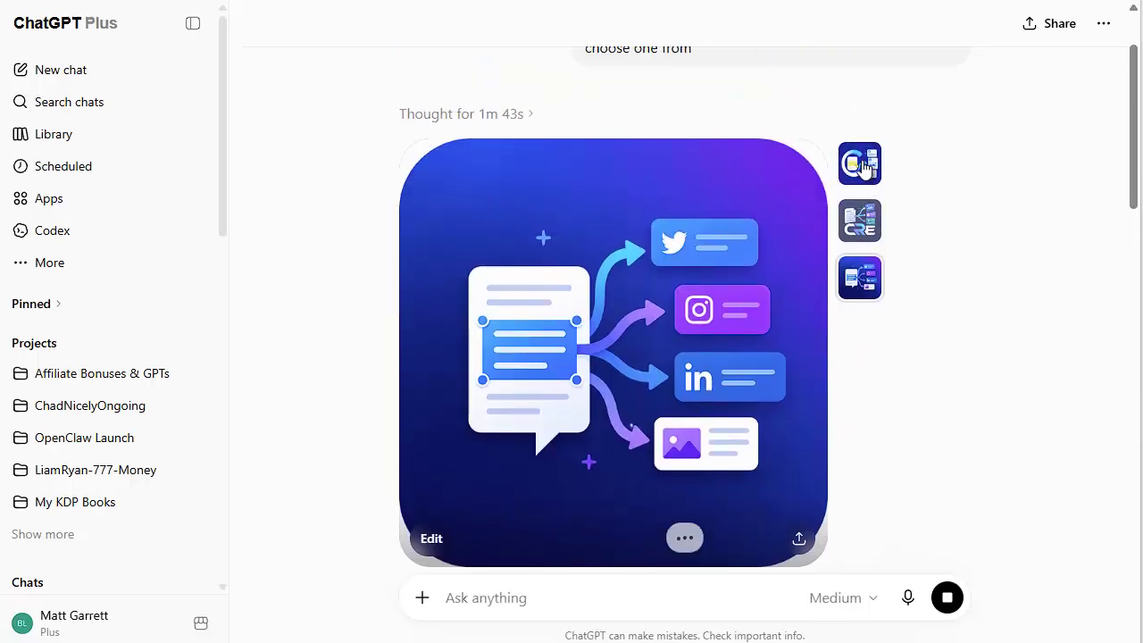
pyautogui.click(863, 169)
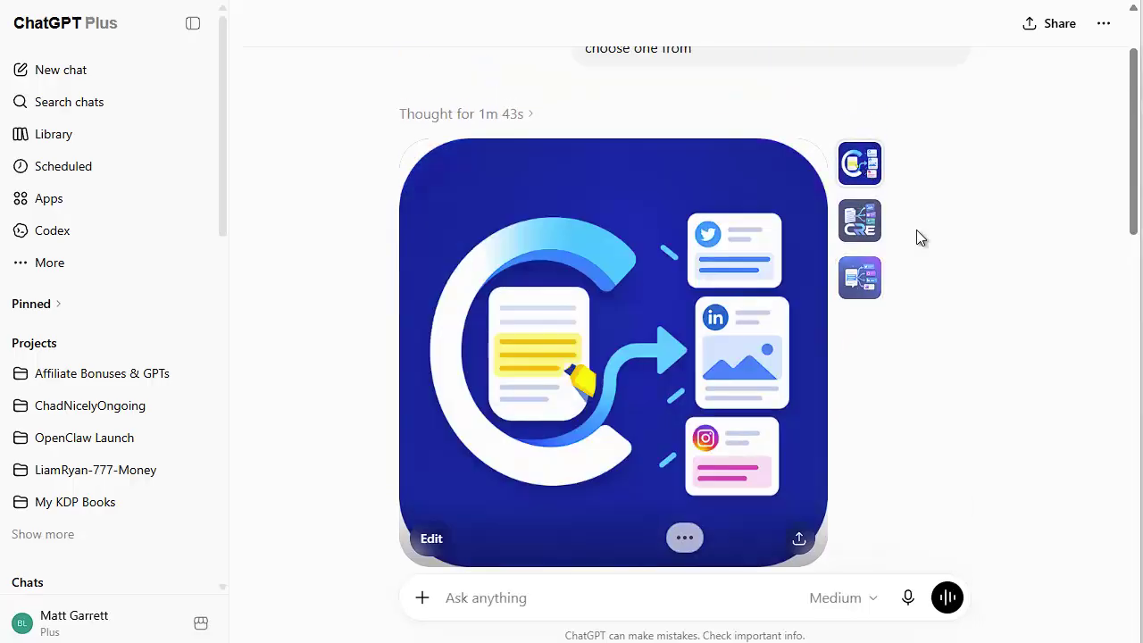
pyautogui.click(862, 279)
pyautogui.scroll(-1, 871, 286)
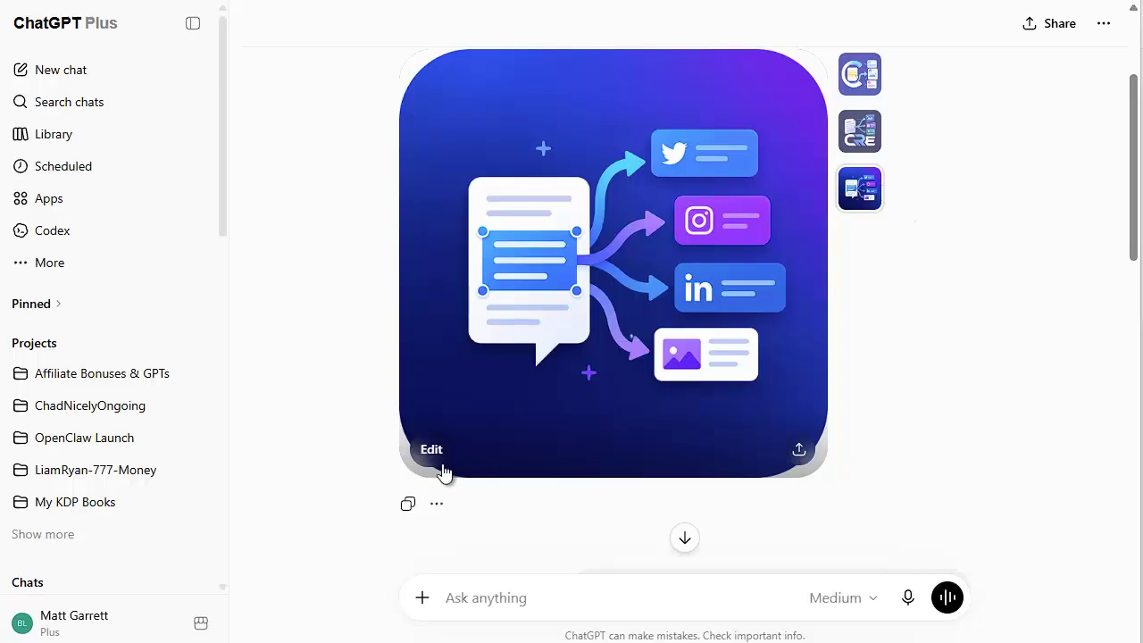
pyautogui.scroll(-10, 858, 390)
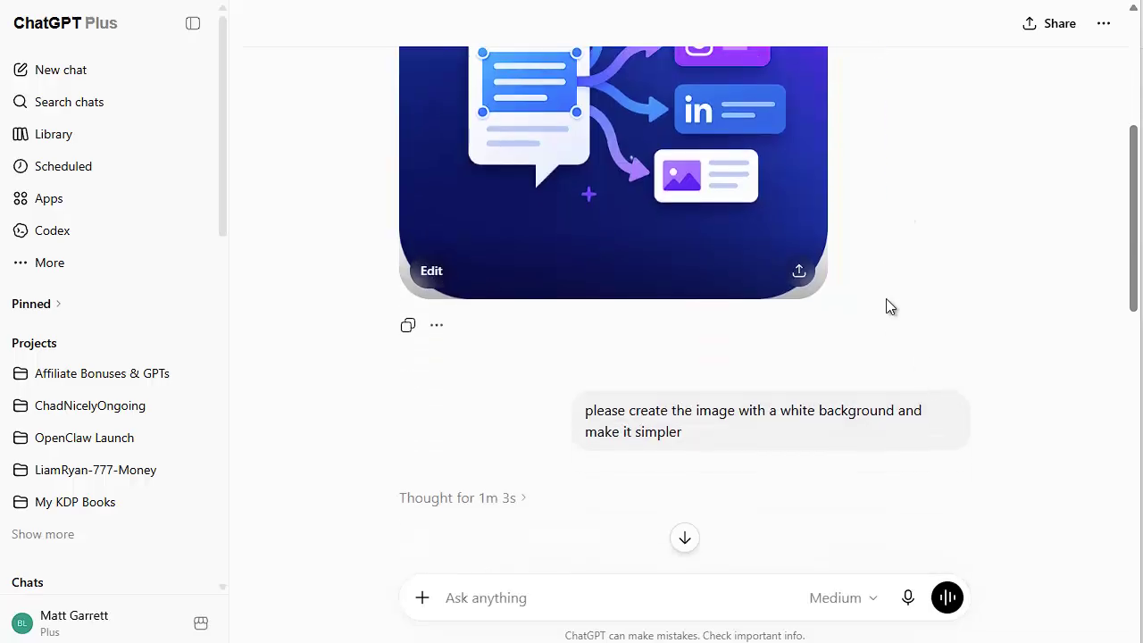
pyautogui.scroll(-4, 819, 312)
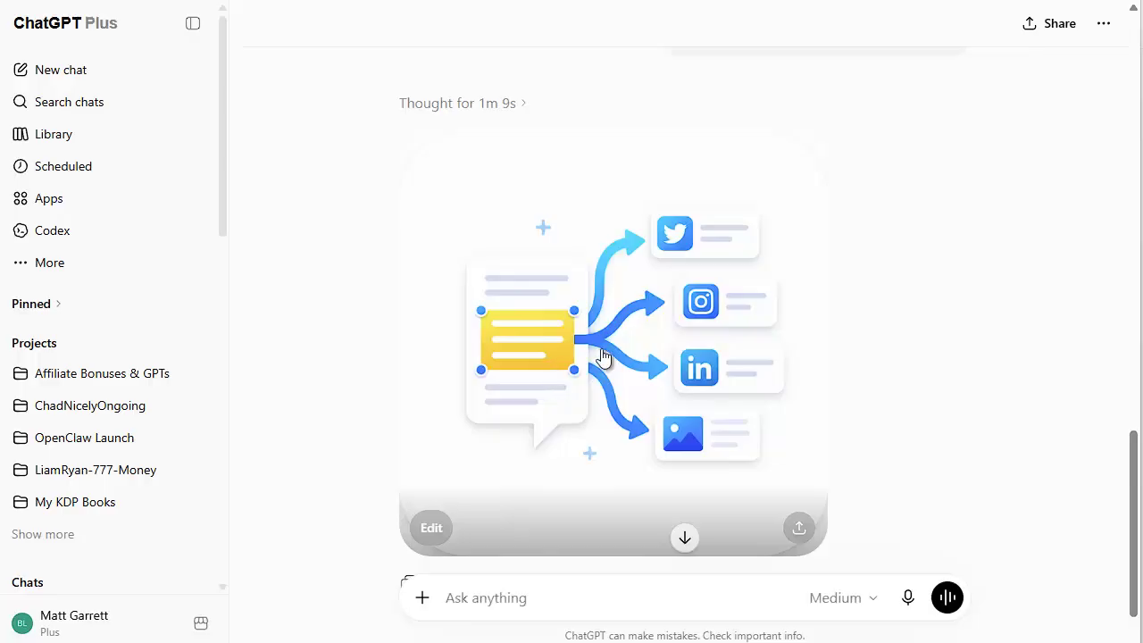
# Save the white-background version of the third icon as contentrepurposeengine-2.png in the mybrands folder and close the enlarged view
pyautogui.click(602, 357)
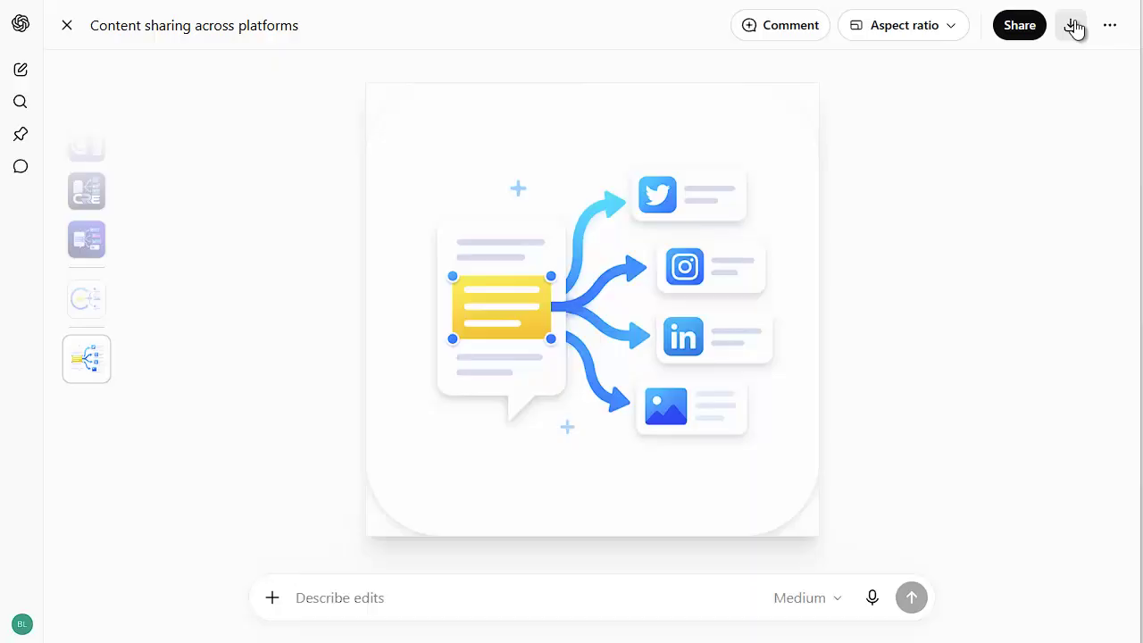
pyautogui.click(1074, 27)
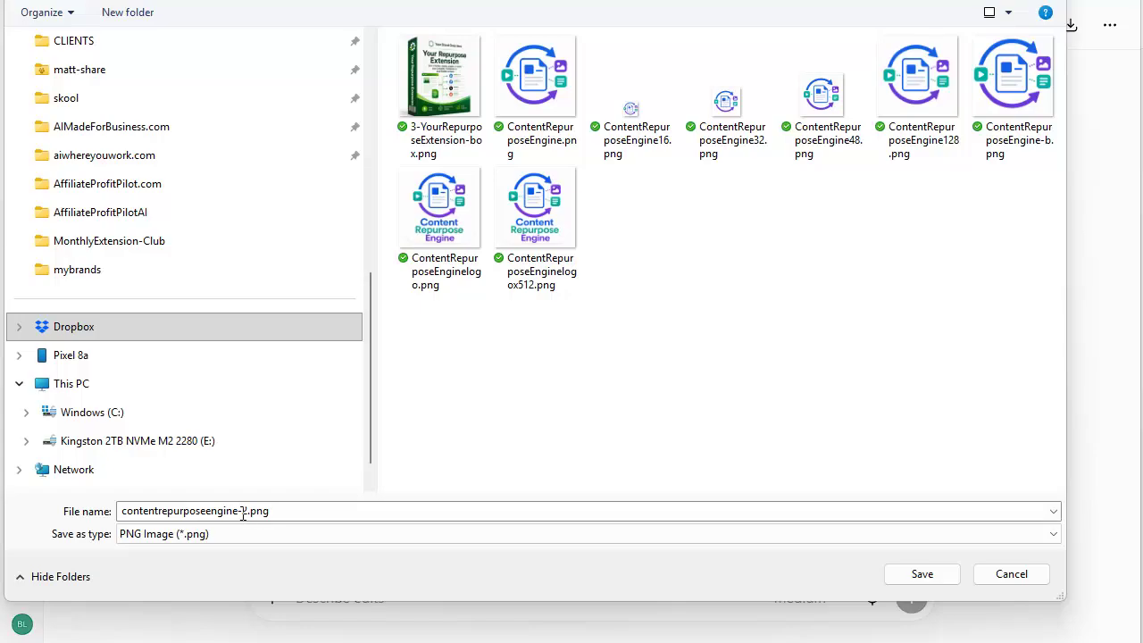
pyautogui.click(922, 574)
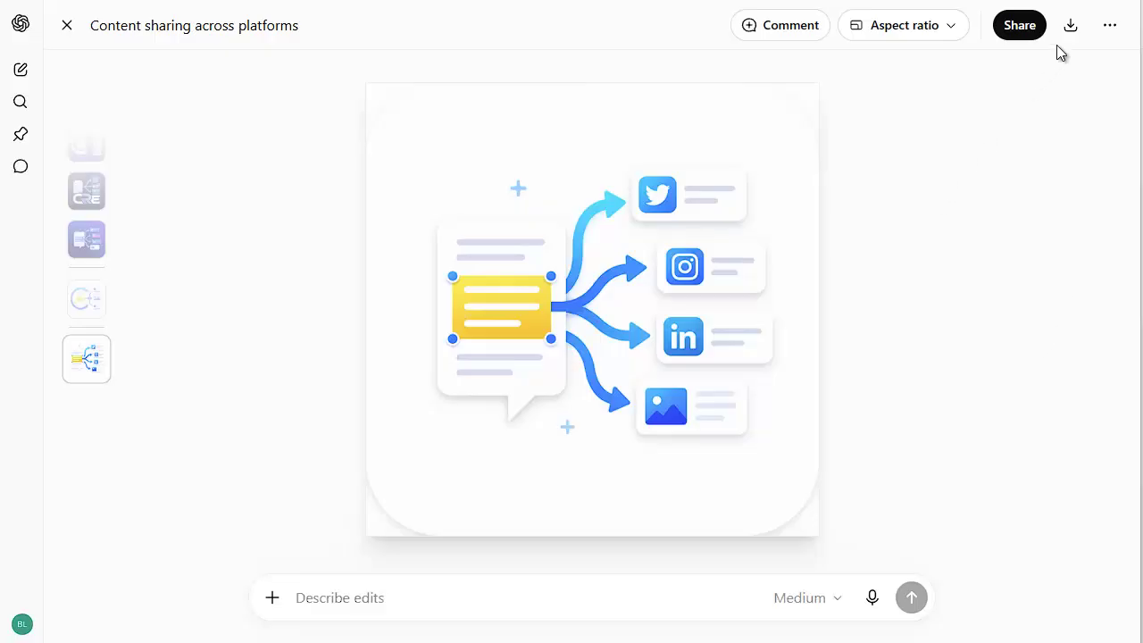
pyautogui.click(69, 25)
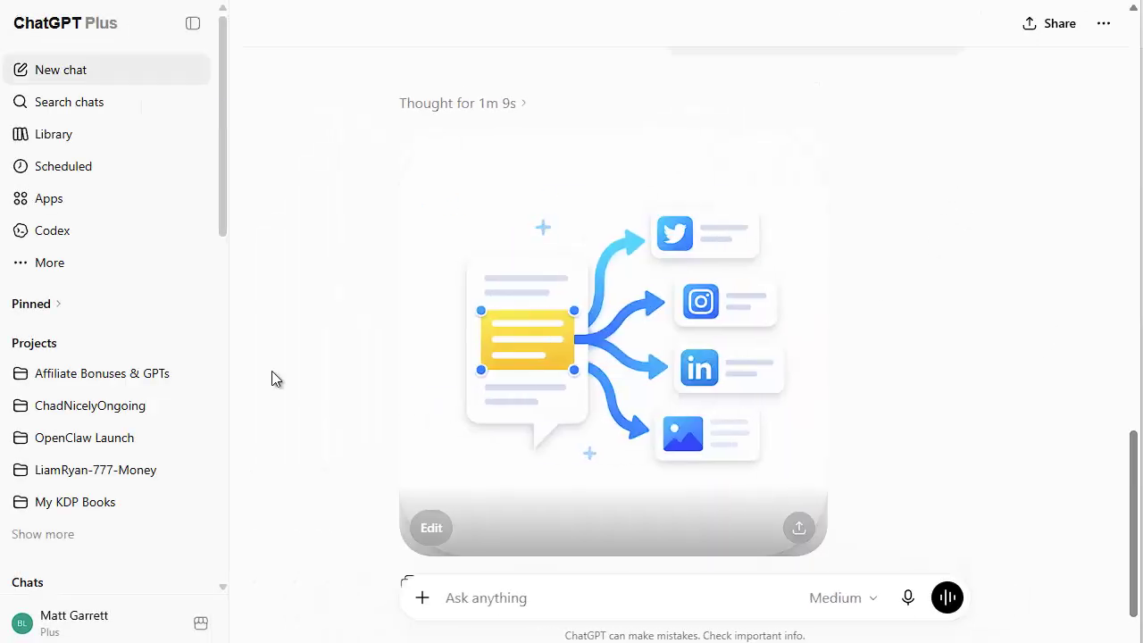
# Copy 3-YourRepurposeExtension-box.png from the mybrands folder in File Explorer and attach it to a new message in the ChatGPT conversation
pyautogui.hotkey('alt', 'Tab')
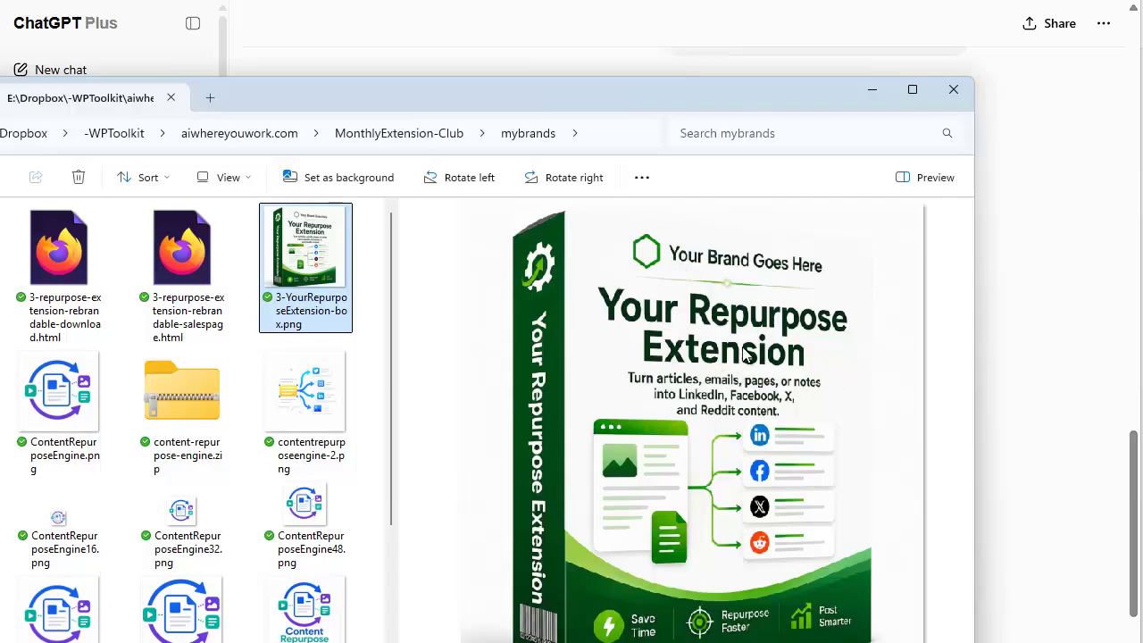
pyautogui.rightClick(308, 278)
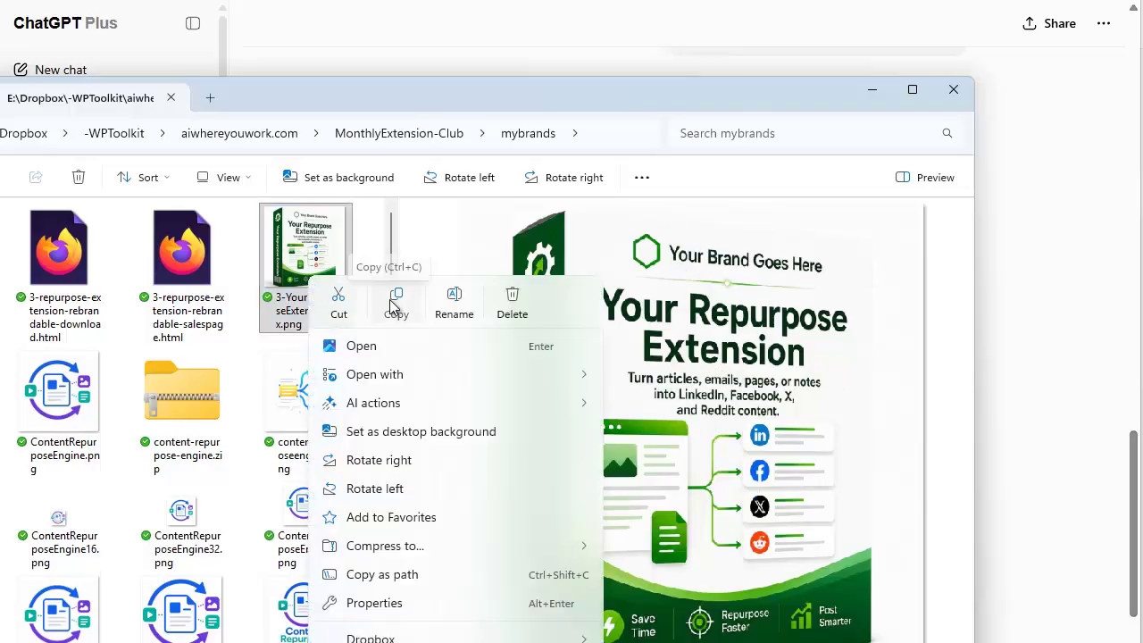
pyautogui.click(391, 294)
pyautogui.click(1020, 208)
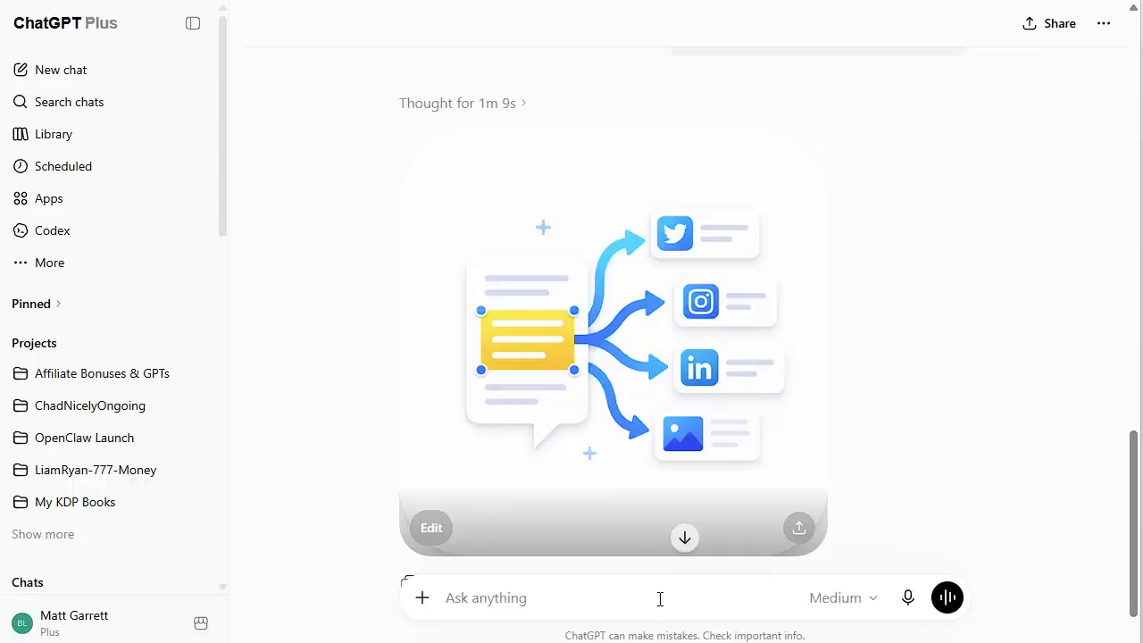
pyautogui.click(660, 598)
pyautogui.hotkey('ctrl', 'v')
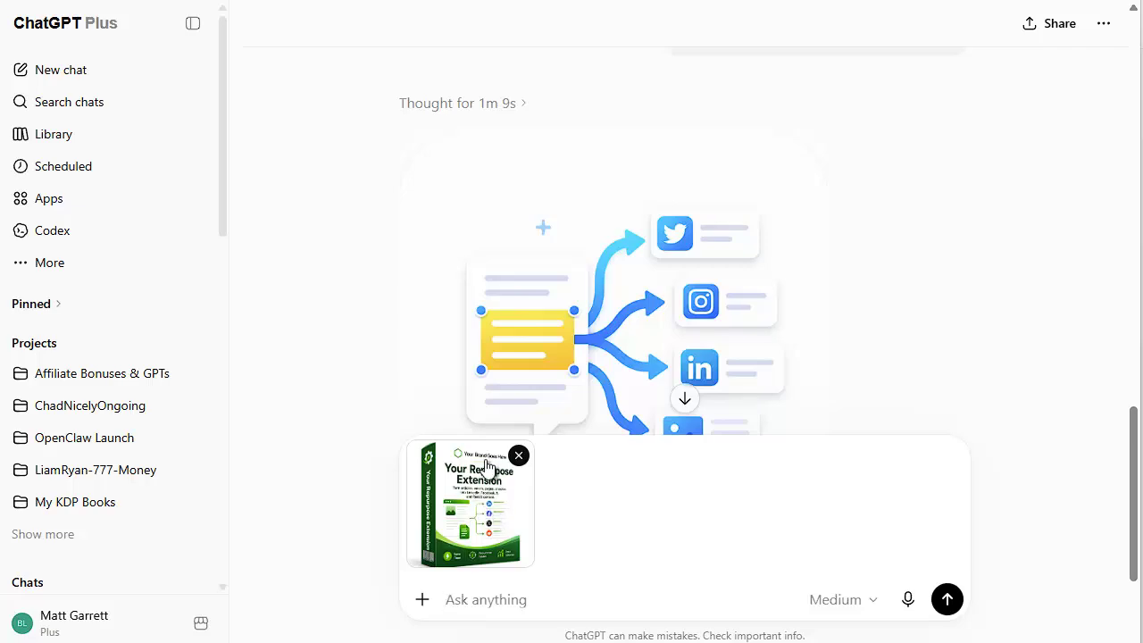
# Request an update of the attached box shot with the brand "NowIGetAI.com" and the extension name "Content Repurpose Engine"
pyautogui.hotkey('ctrl', 'v')
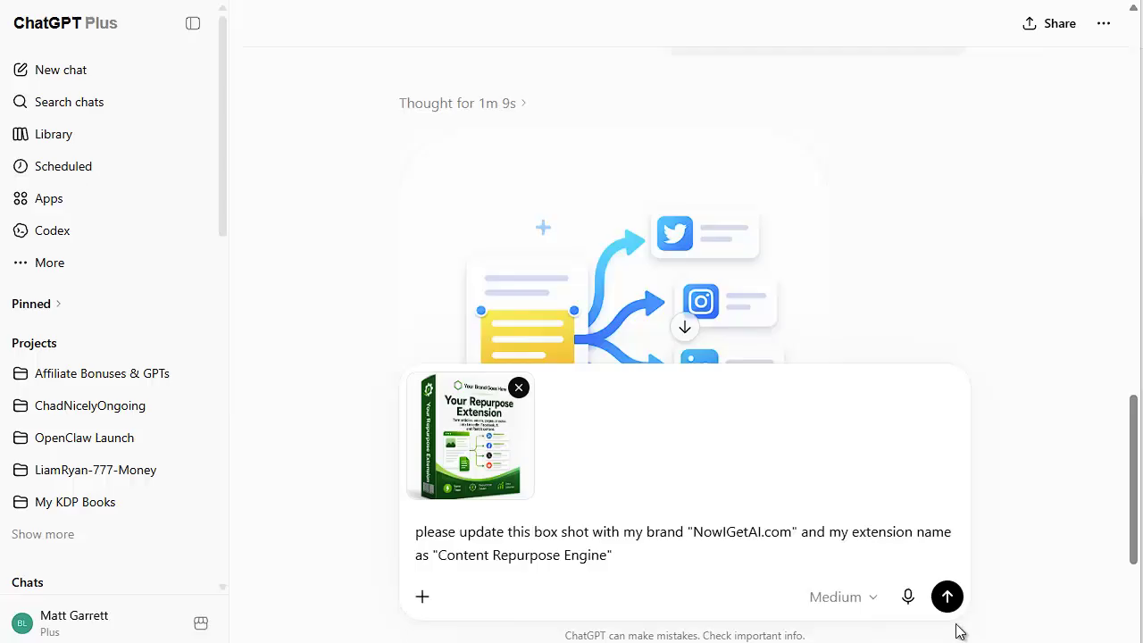
pyautogui.click(947, 598)
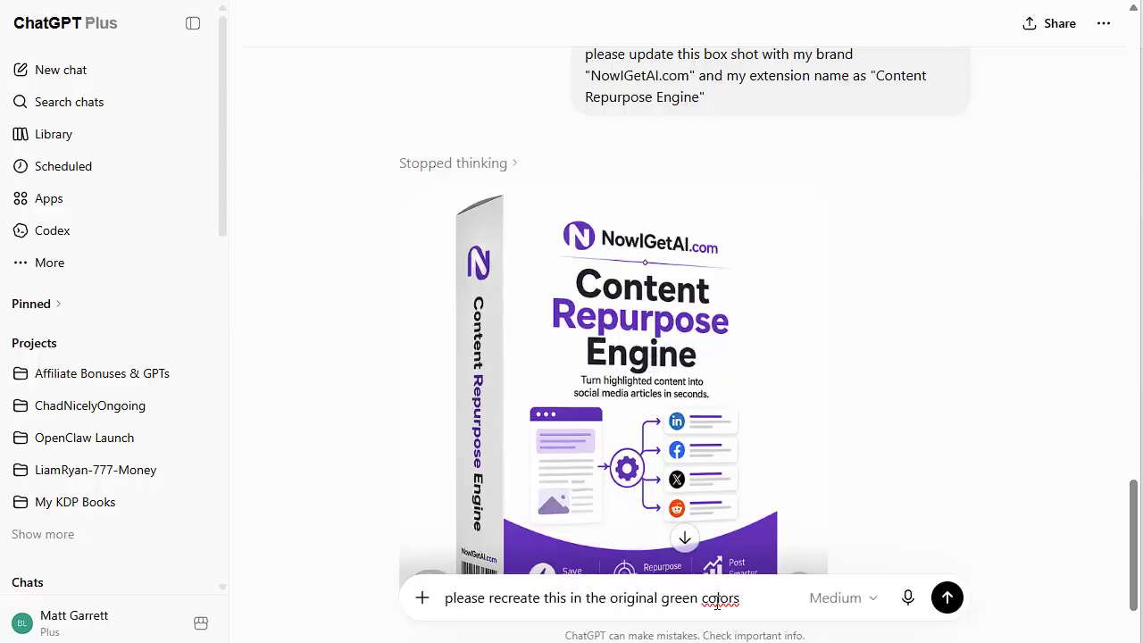
# Ask for the box shot to be recreated in the original green colors, and view the purple version enlarged meanwhile
pyautogui.click(947, 597)
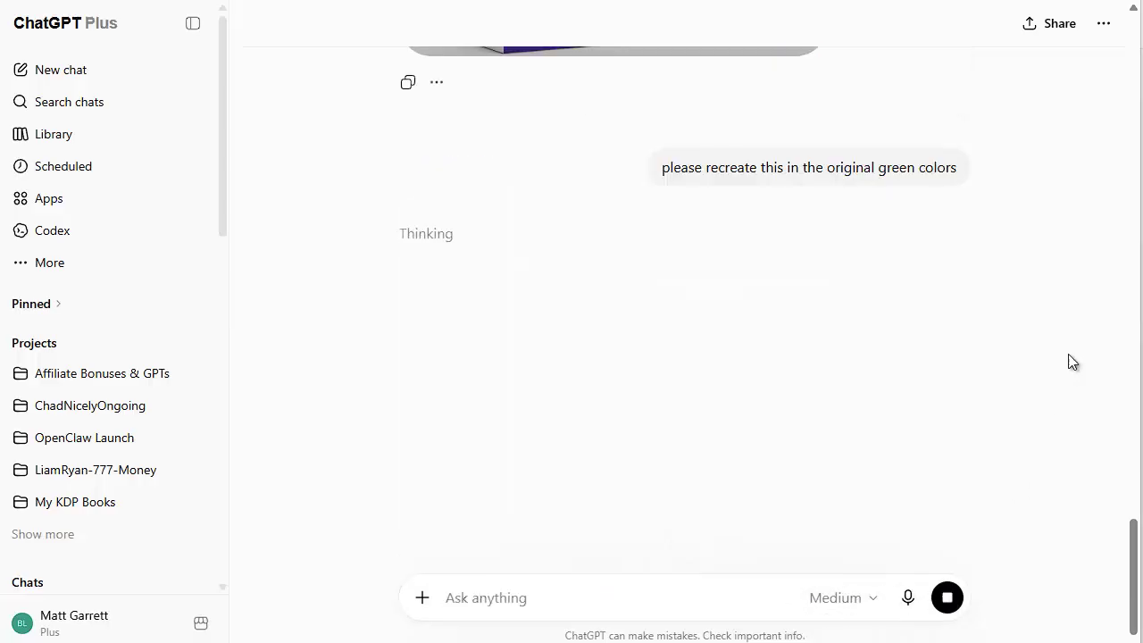
pyautogui.scroll(5, 1004, 396)
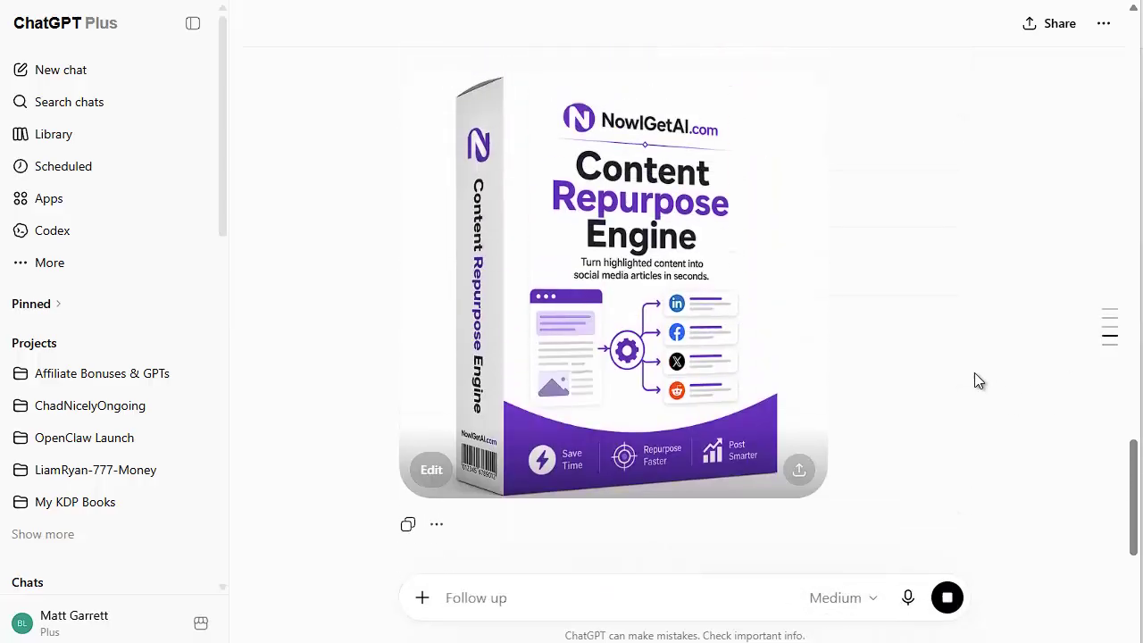
pyautogui.click(679, 256)
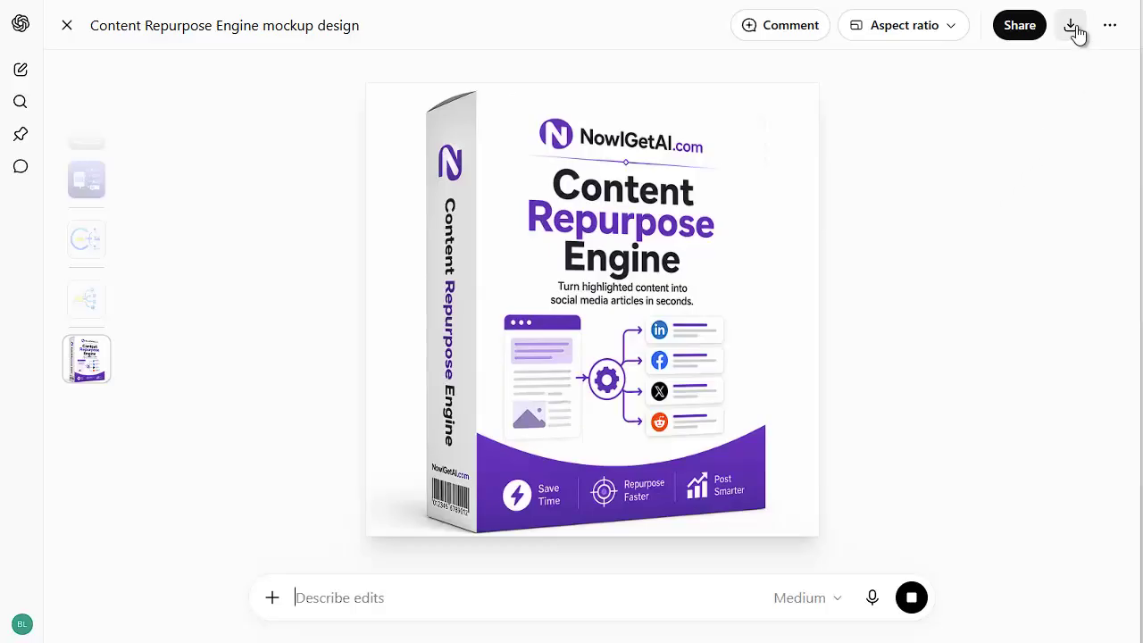
pyautogui.click(67, 27)
pyautogui.scroll(-5, 929, 397)
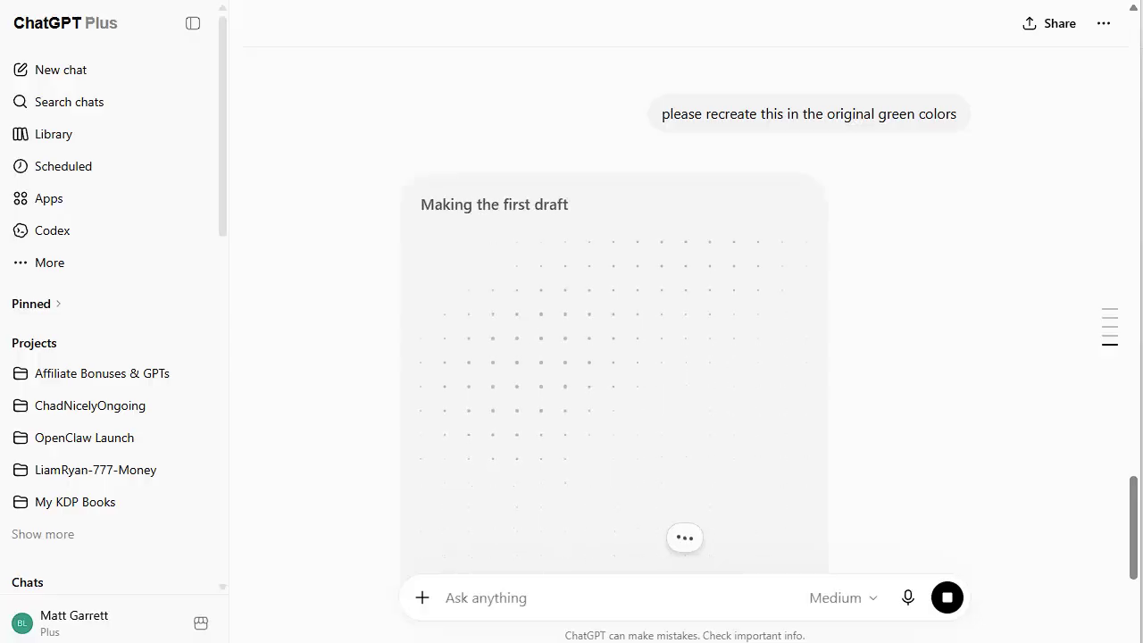
# Switch to File Explorer and open contentrepurposeengine-2.png from the mybrands folder in the Photos viewer, with its window fully in view
pyautogui.hotkey('alt', 'Tab')
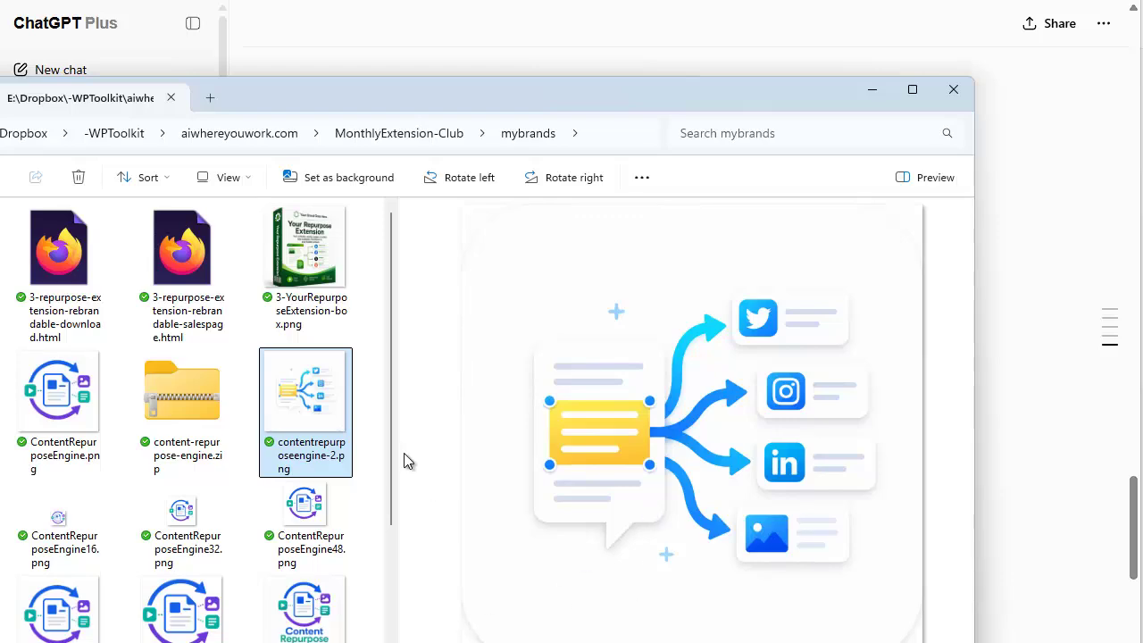
pyautogui.doubleClick(310, 398)
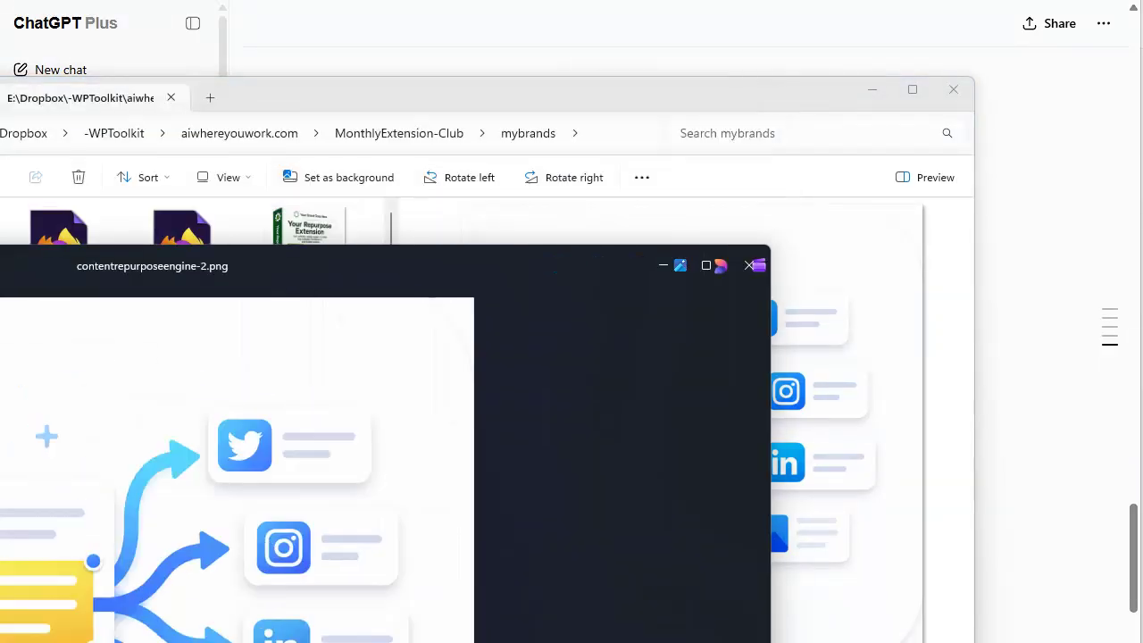
pyautogui.moveTo(426, 319); pyautogui.dragTo(635, 35)
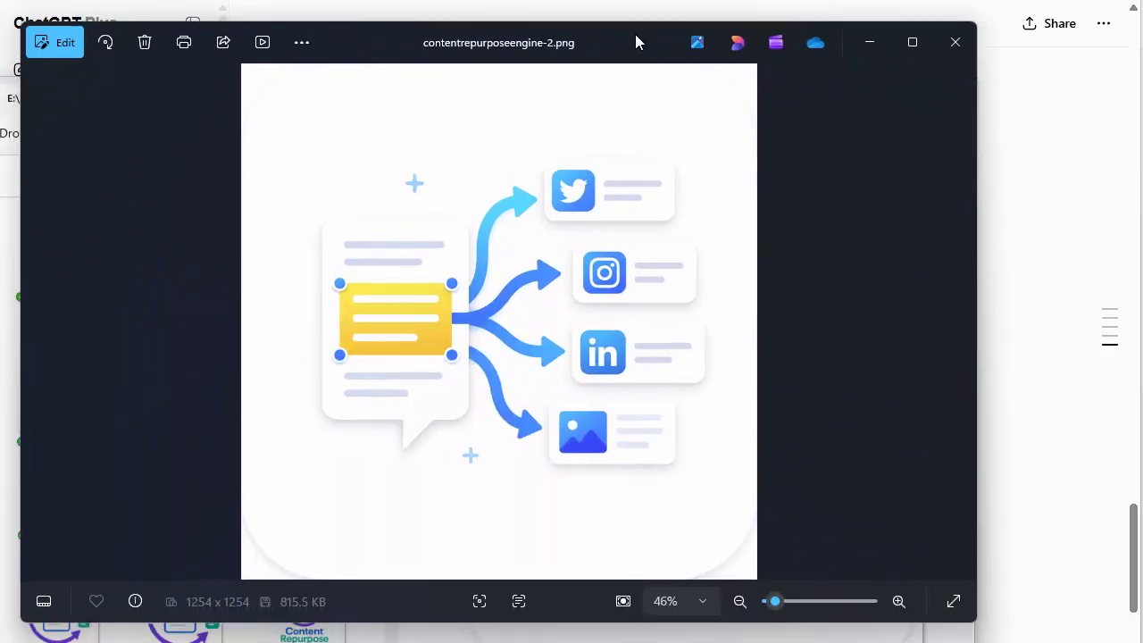
# Resize the icon image to 512 × 512 pixels and save it as contentrepurposeengine-2x512.png in the mybrands folder
pyautogui.rightClick(492, 333)
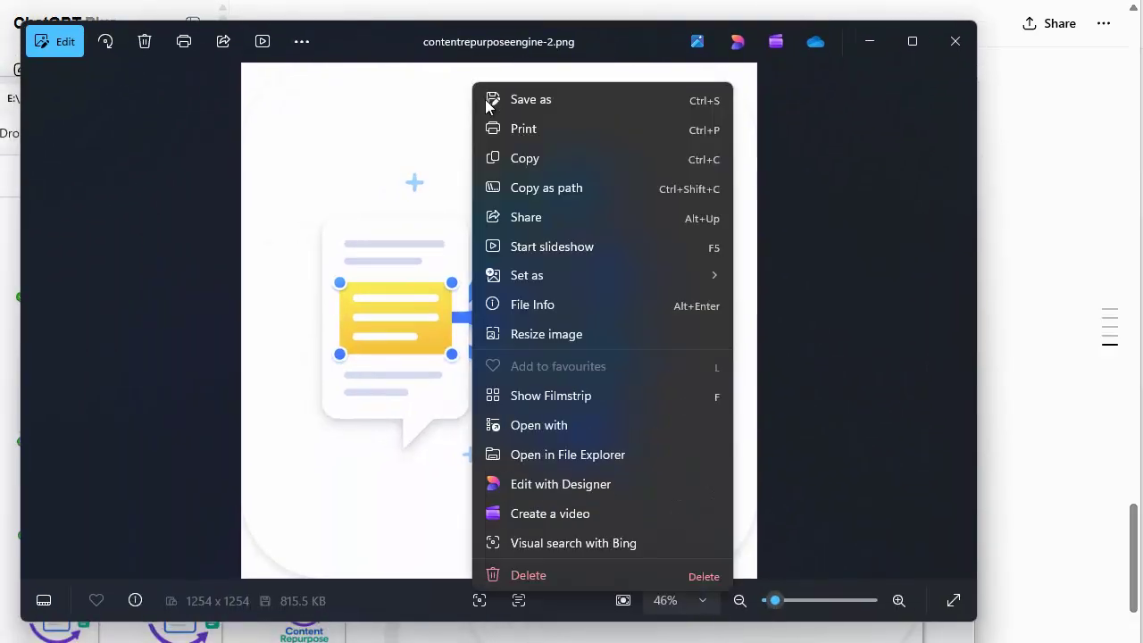
pyautogui.click(551, 338)
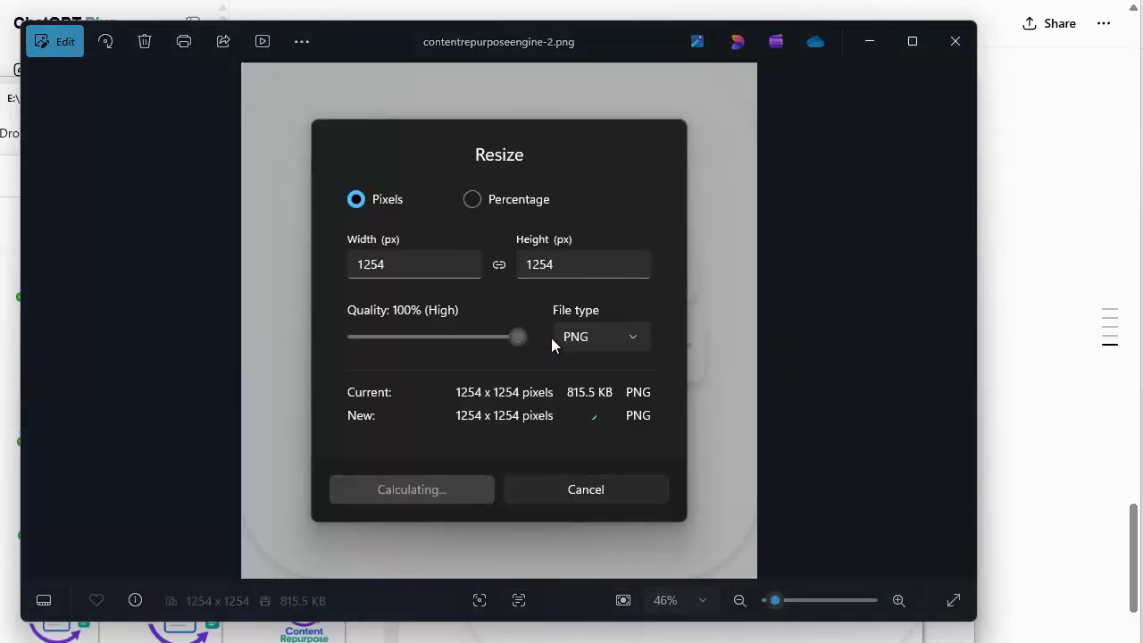
pyautogui.moveTo(406, 271); pyautogui.dragTo(326, 259)
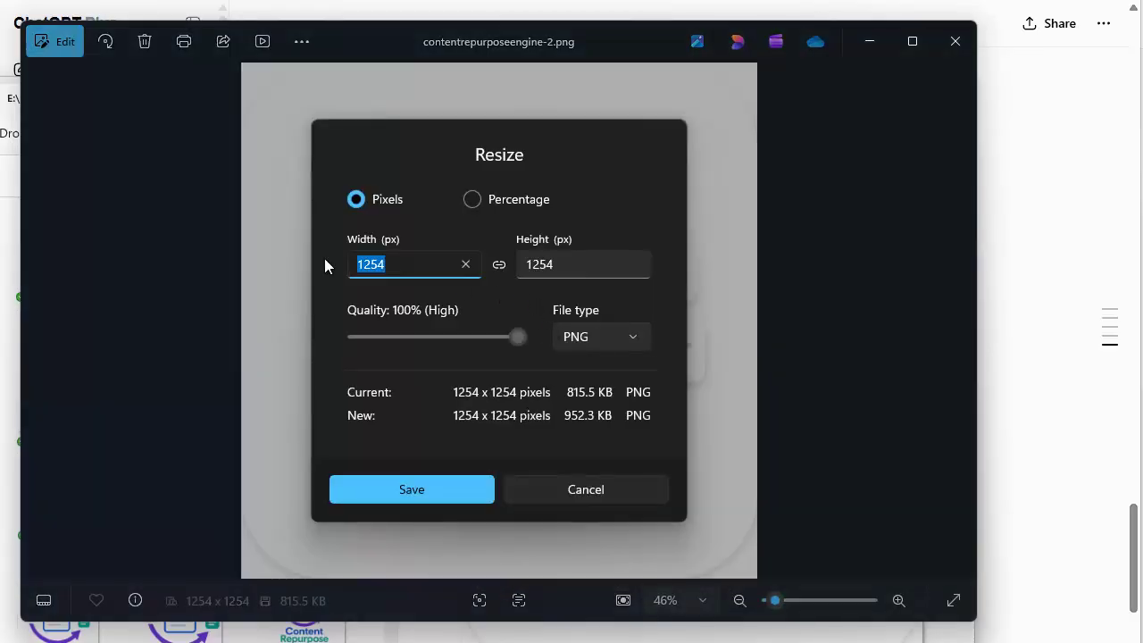
pyautogui.write('512')
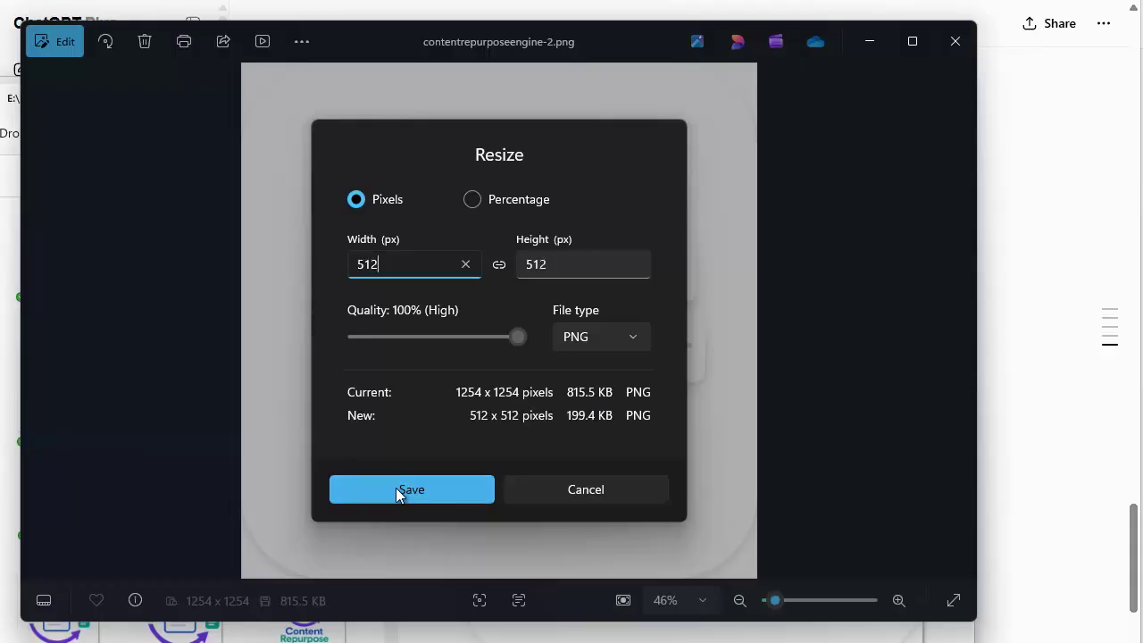
pyautogui.click(401, 489)
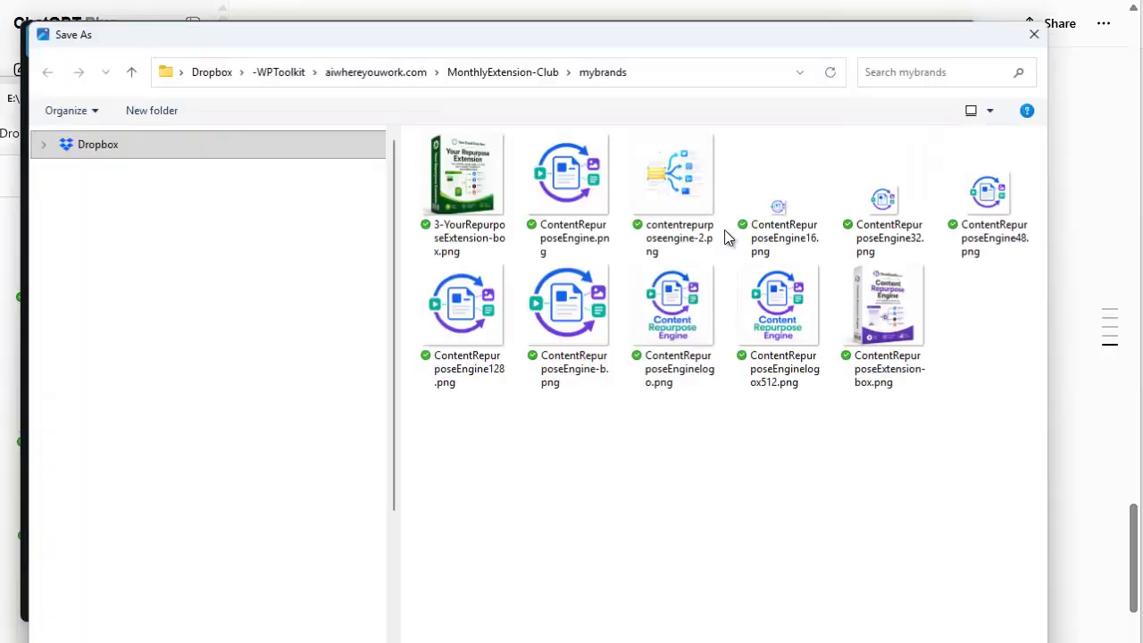
pyautogui.click(272, 478)
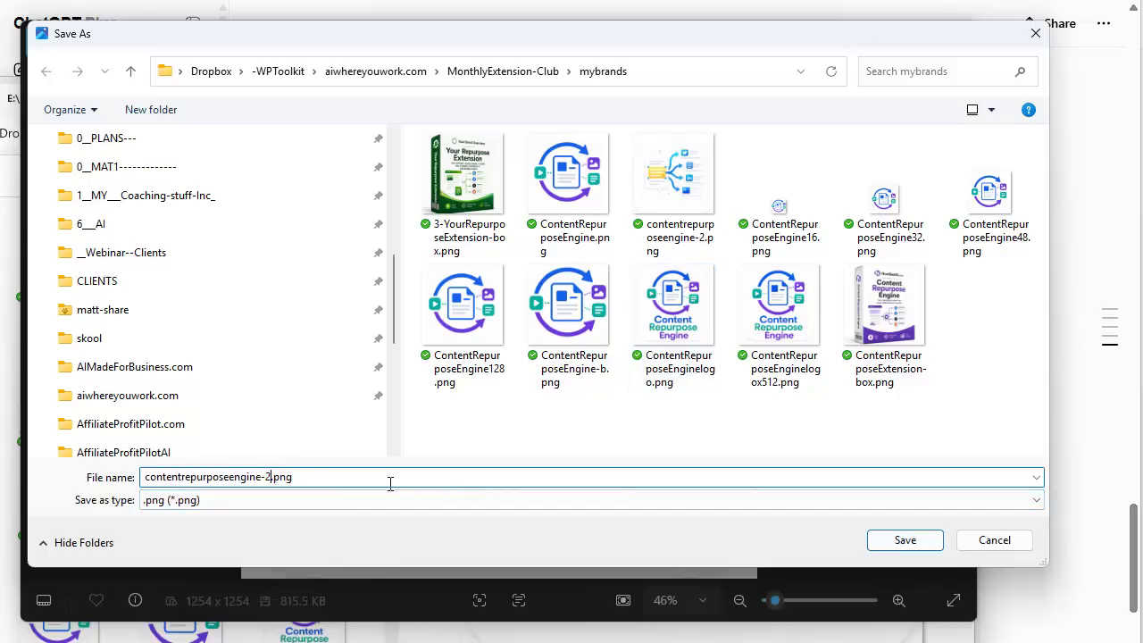
pyautogui.write('x512')
pyautogui.click(905, 540)
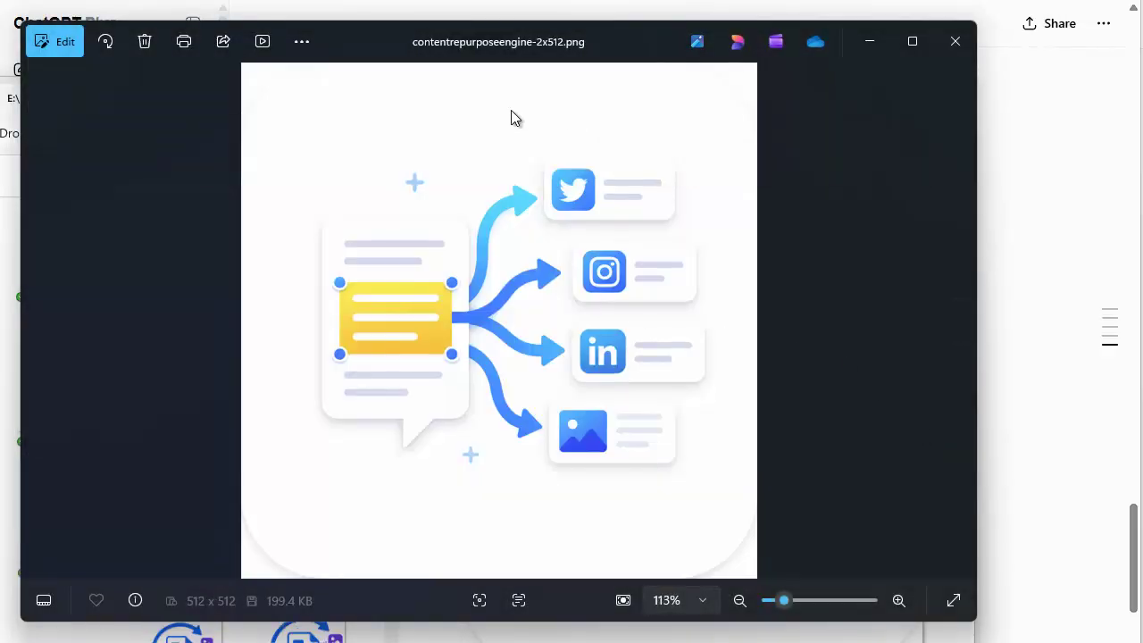
# Resize the open icon image to 128 × 128 pixels and save the copy as contentrepurposeengine-2x128.png in the mybrands folder
pyautogui.rightClick(460, 98)
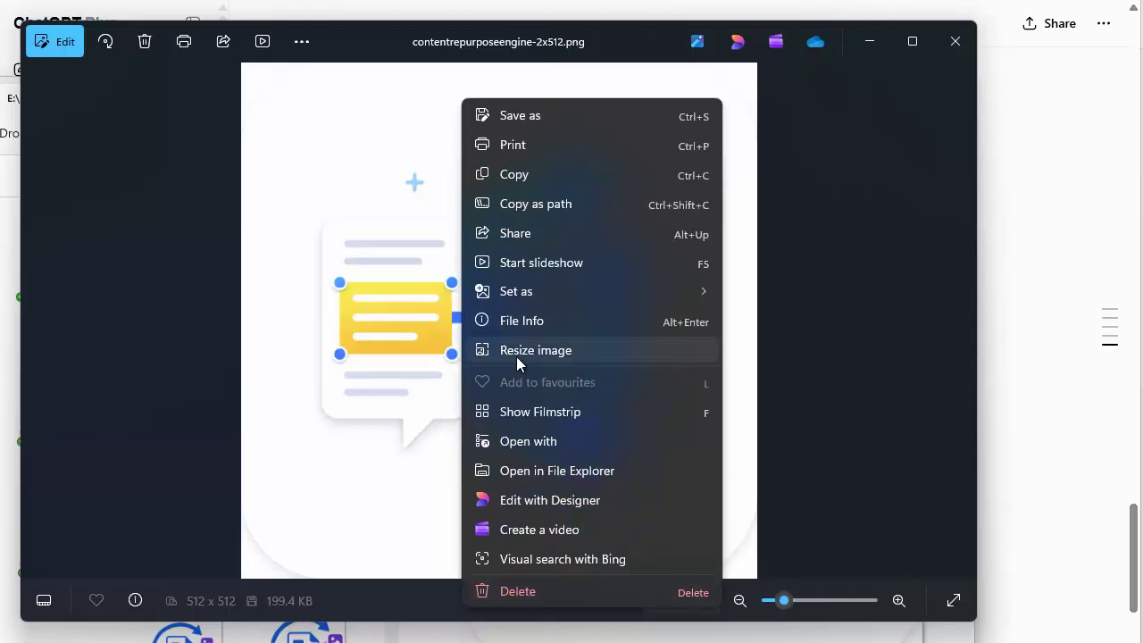
pyautogui.click(515, 352)
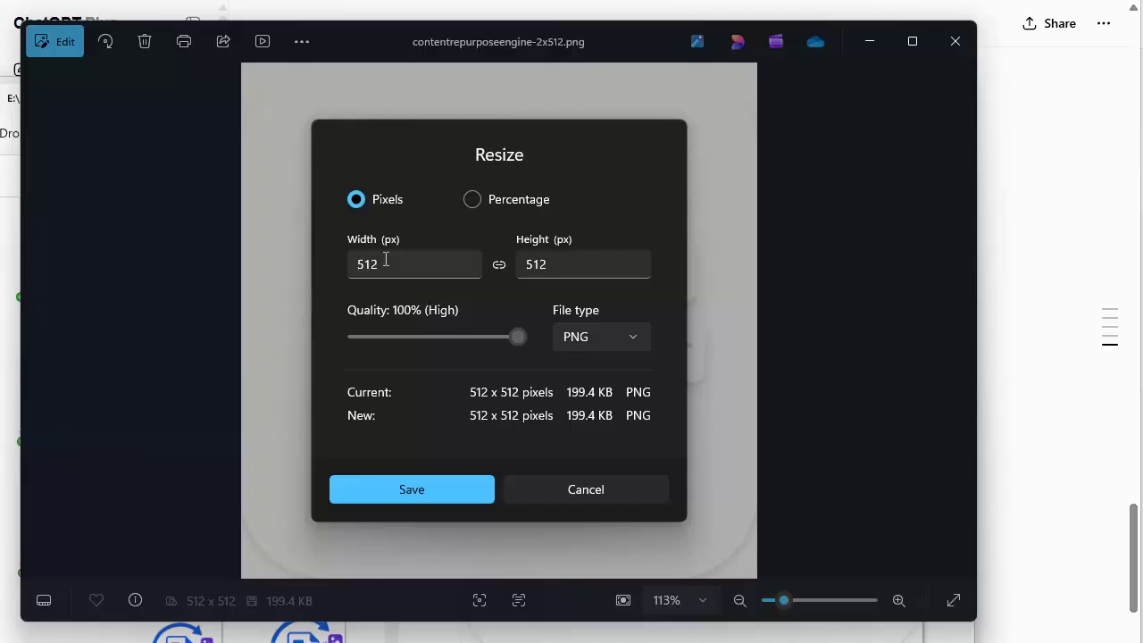
pyautogui.moveTo(386, 260); pyautogui.dragTo(345, 261)
pyautogui.write('128')
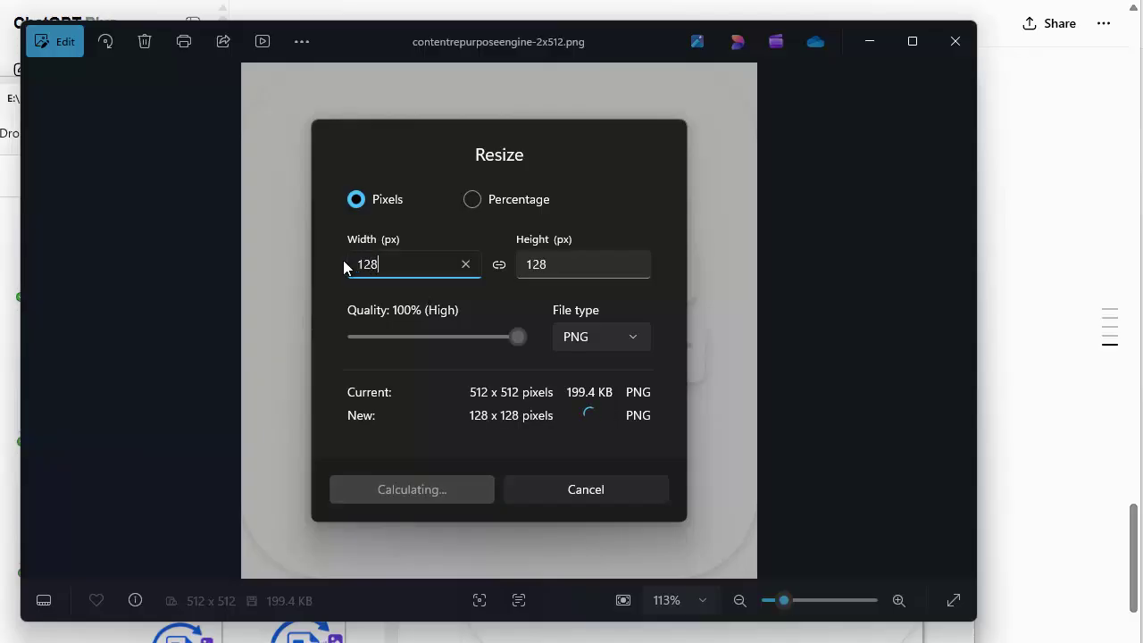
pyautogui.click(422, 492)
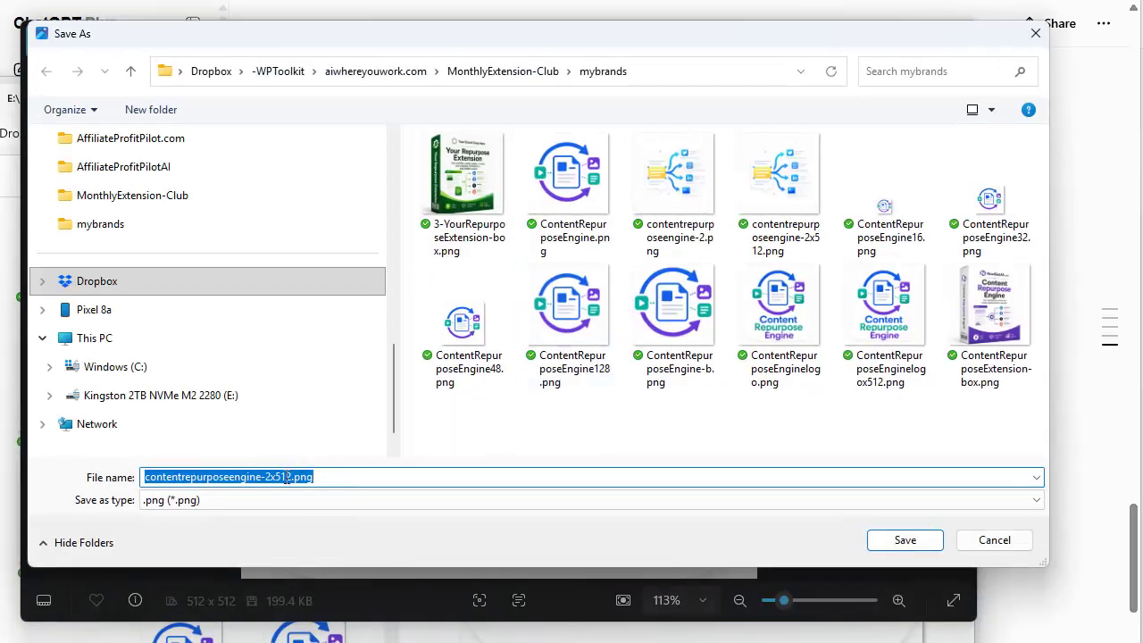
pyautogui.click(276, 479)
pyautogui.moveTo(276, 477); pyautogui.dragTo(290, 482)
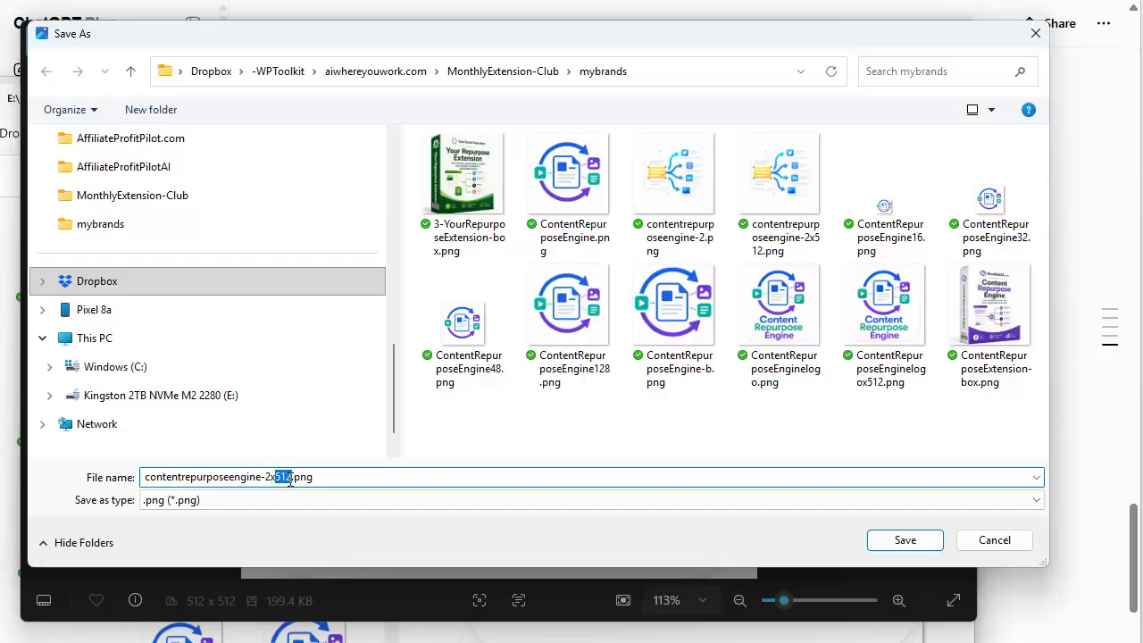
pyautogui.write('128')
pyautogui.click(905, 539)
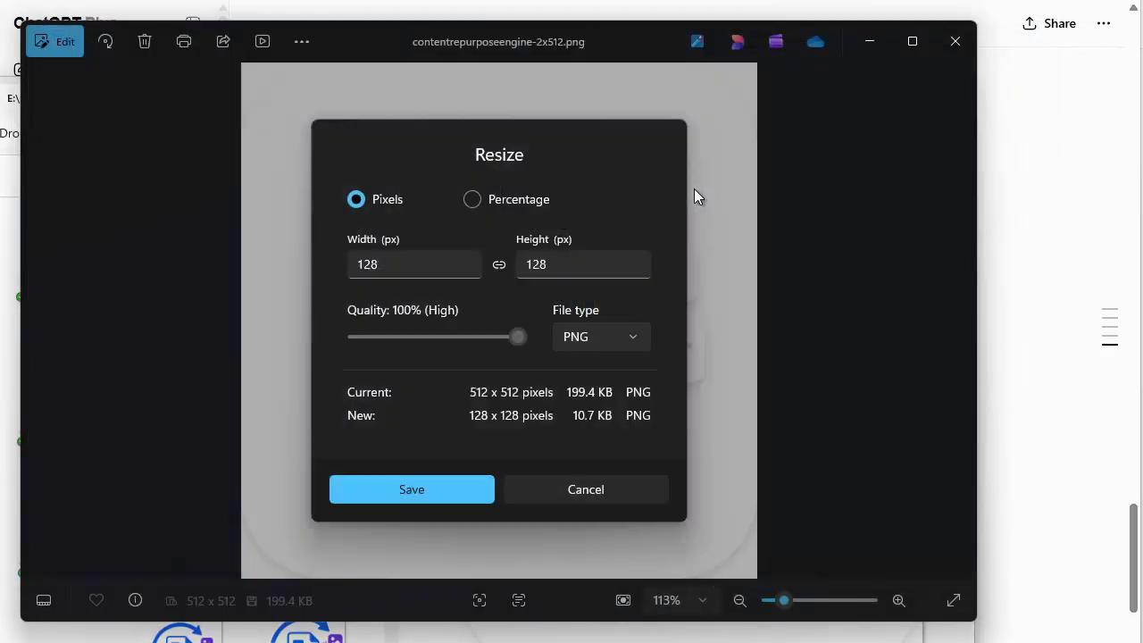
# Make a 48 × 48 pixel copy of the icon and save it as contentrepurposeengine-2x48.png in the mybrands folder
pyautogui.rightClick(487, 80)
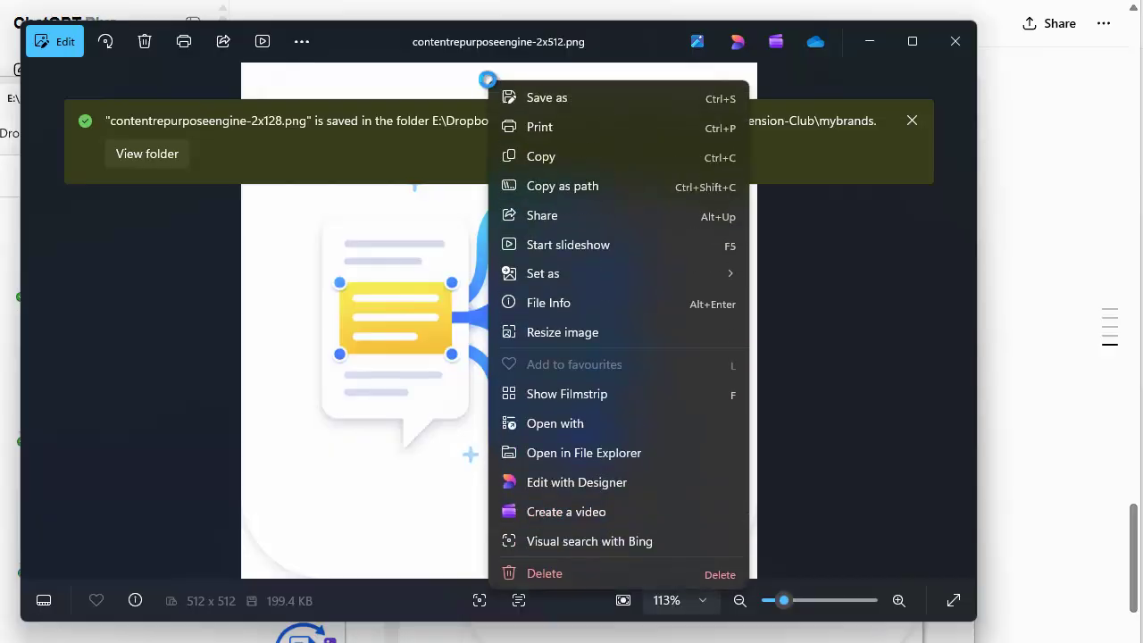
pyautogui.click(587, 332)
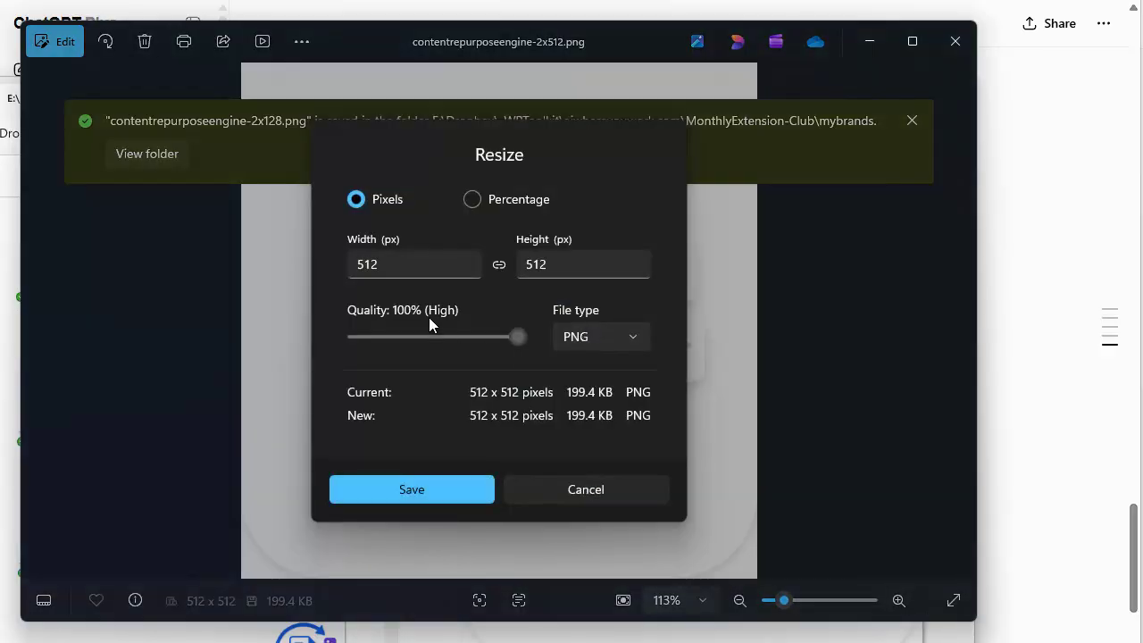
pyautogui.click(390, 265)
pyautogui.doubleClick(389, 264)
pyautogui.write('48')
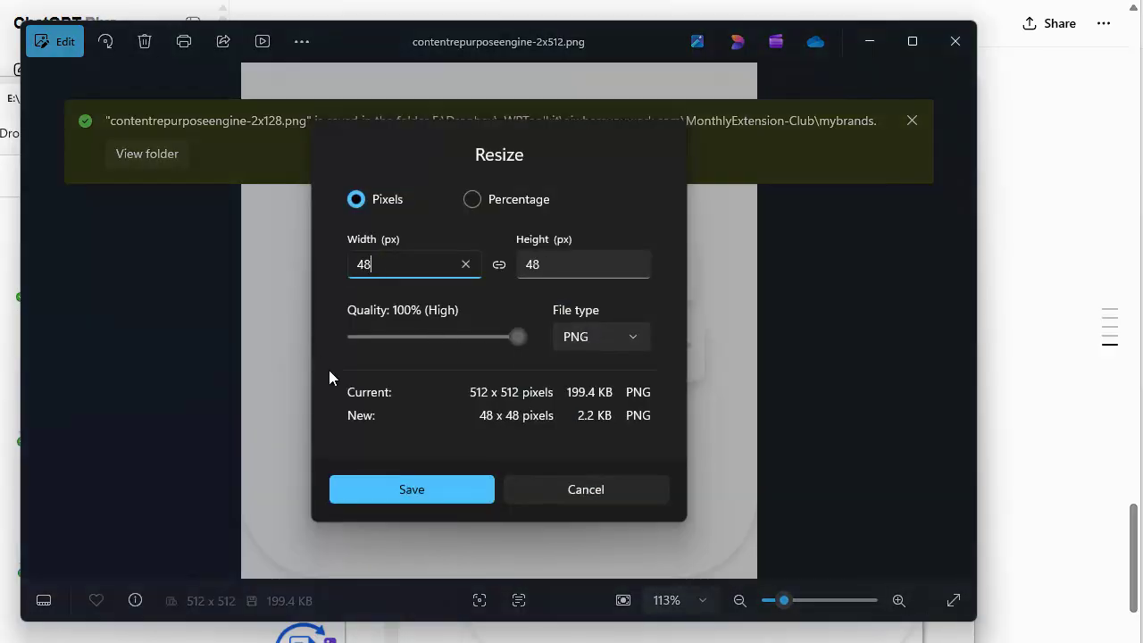
pyautogui.click(413, 488)
pyautogui.click(299, 476)
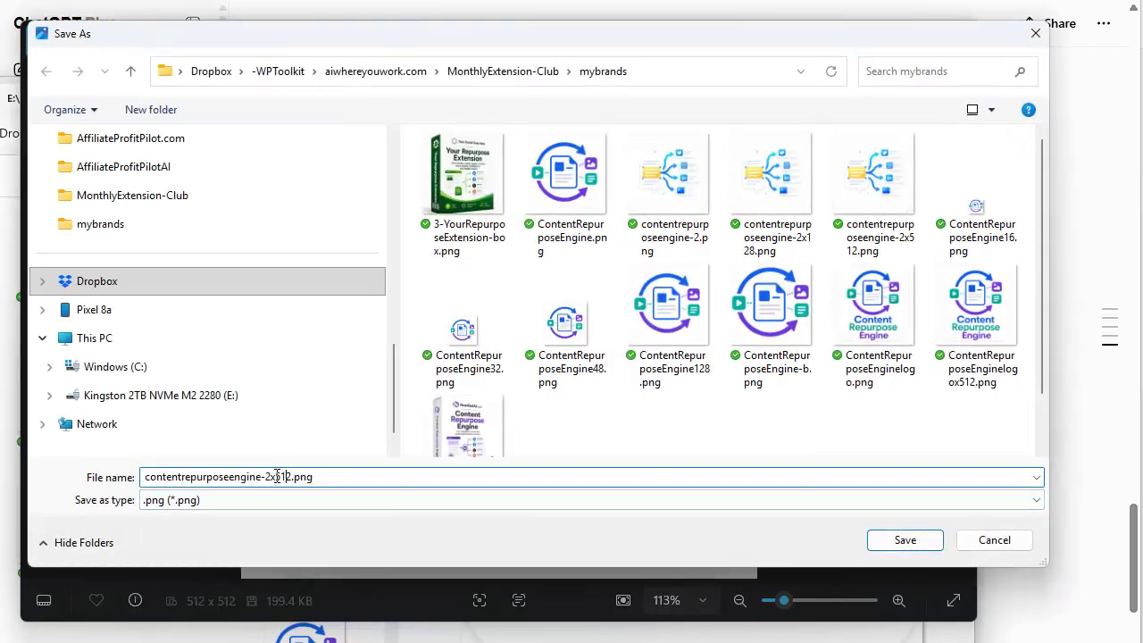
pyautogui.moveTo(274, 477); pyautogui.dragTo(287, 477)
pyautogui.write('48')
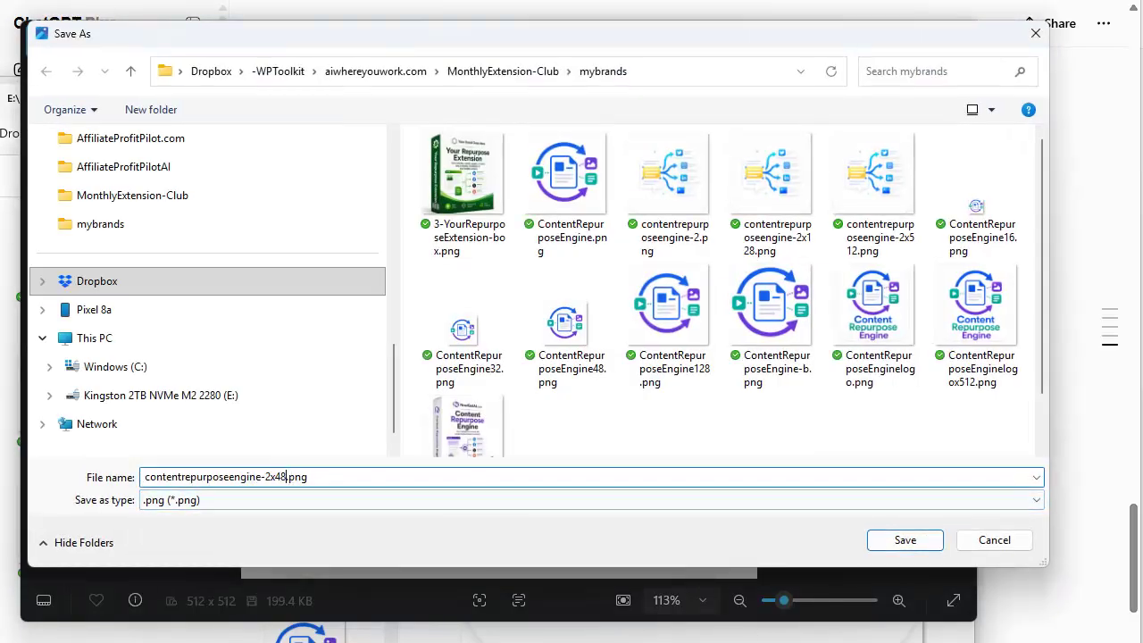
pyautogui.click(906, 540)
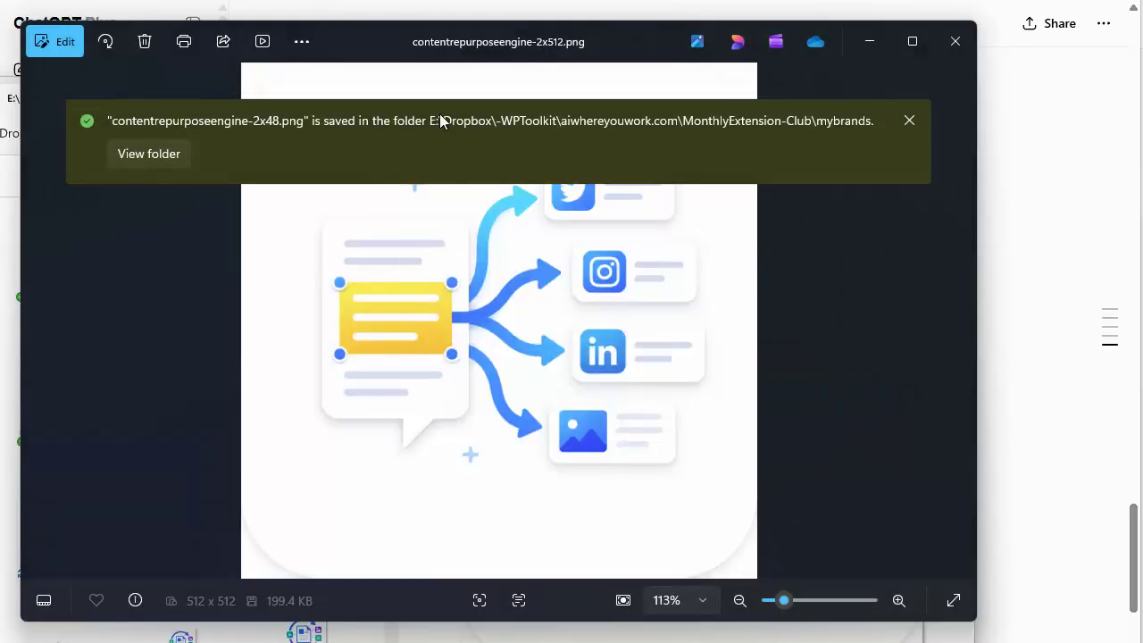
# Make a 32 × 32 pixel copy of the icon and save it as contentrepurposeengine-2x32.png in the mybrands folder
pyautogui.rightClick(423, 85)
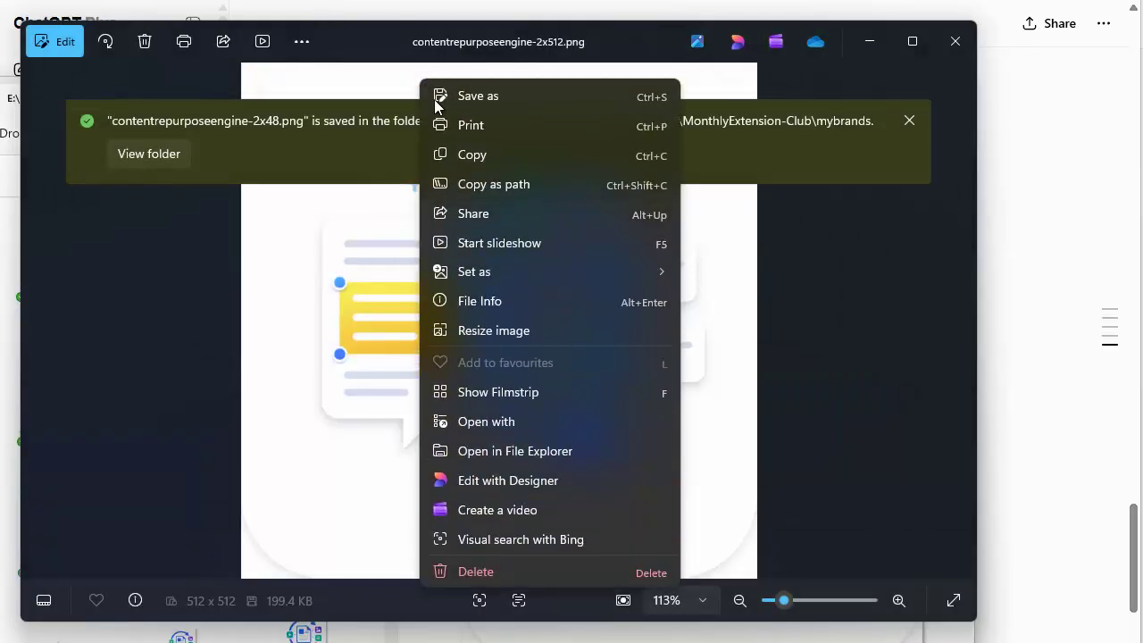
pyautogui.click(477, 327)
pyautogui.click(375, 264)
pyautogui.moveTo(375, 265); pyautogui.dragTo(282, 269)
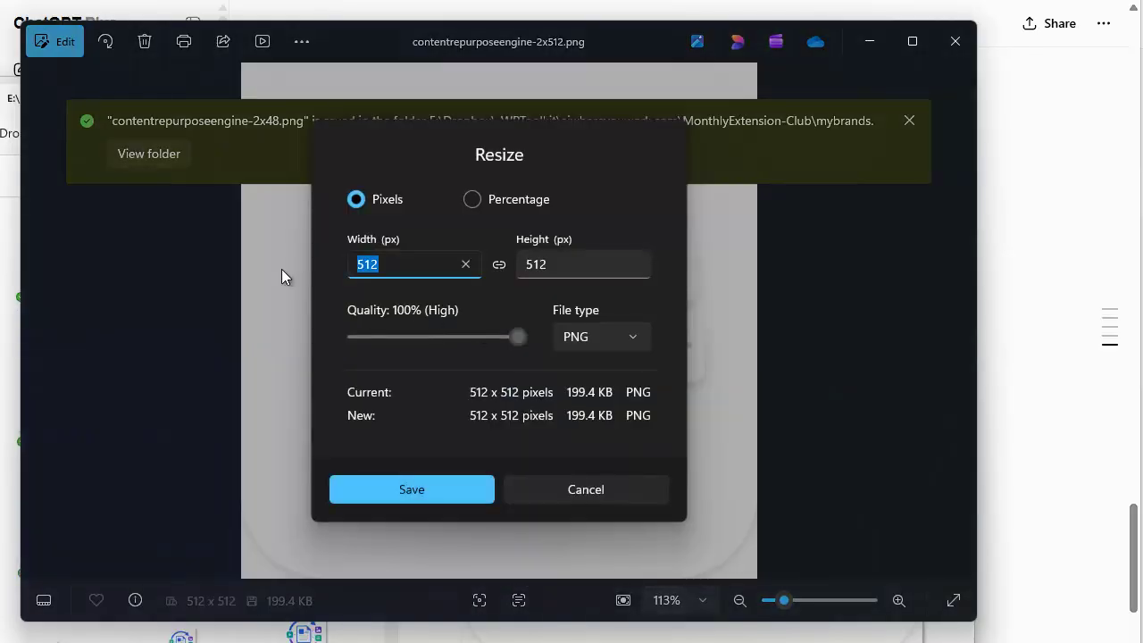
pyautogui.write('32')
pyautogui.click(420, 492)
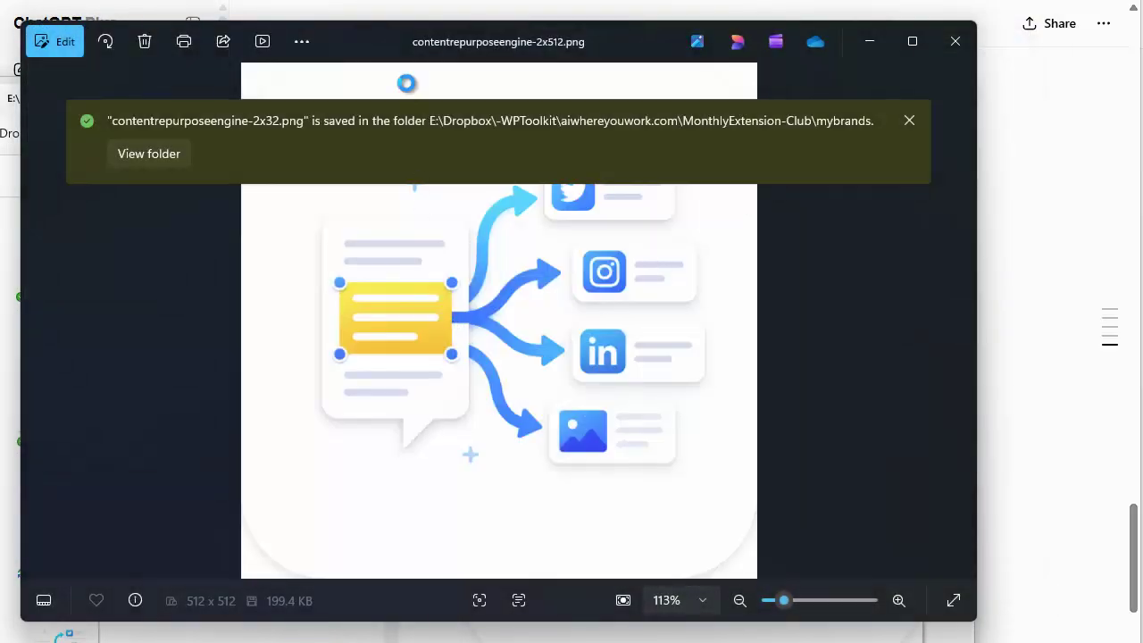
# Save a 16 × 16 pixel copy of the icon as contentrepurposeengine-2x16.png in the mybrands folder and close the image viewer
pyautogui.rightClick(438, 295)
pyautogui.click(482, 336)
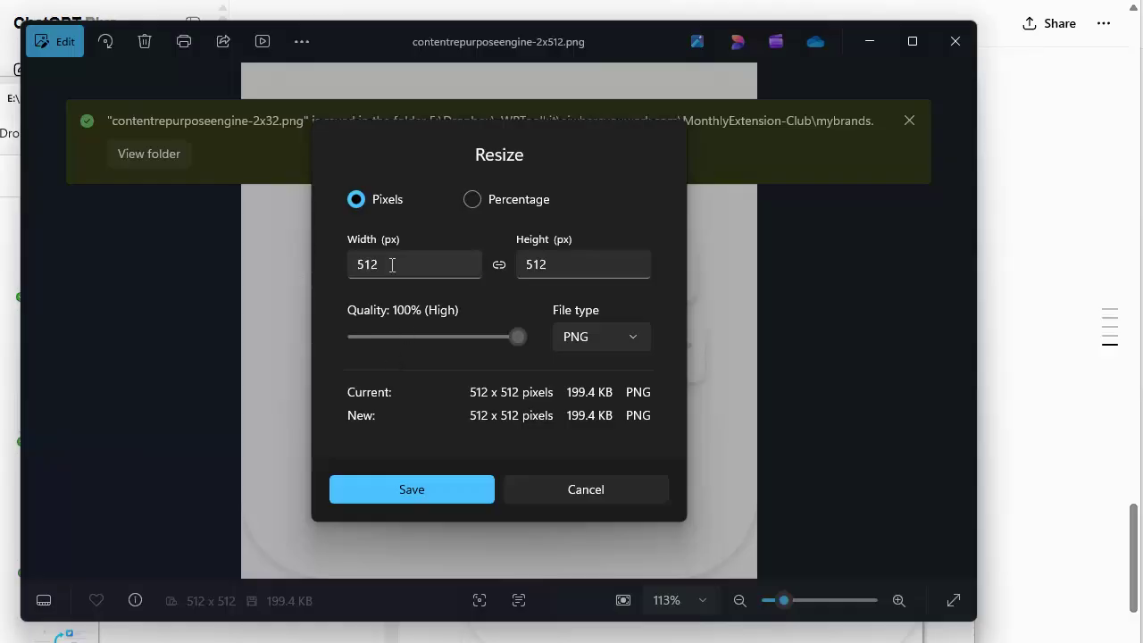
pyautogui.moveTo(391, 264); pyautogui.dragTo(327, 277)
pyautogui.write('16')
pyautogui.click(432, 484)
pyautogui.moveTo(267, 477); pyautogui.dragTo(284, 476)
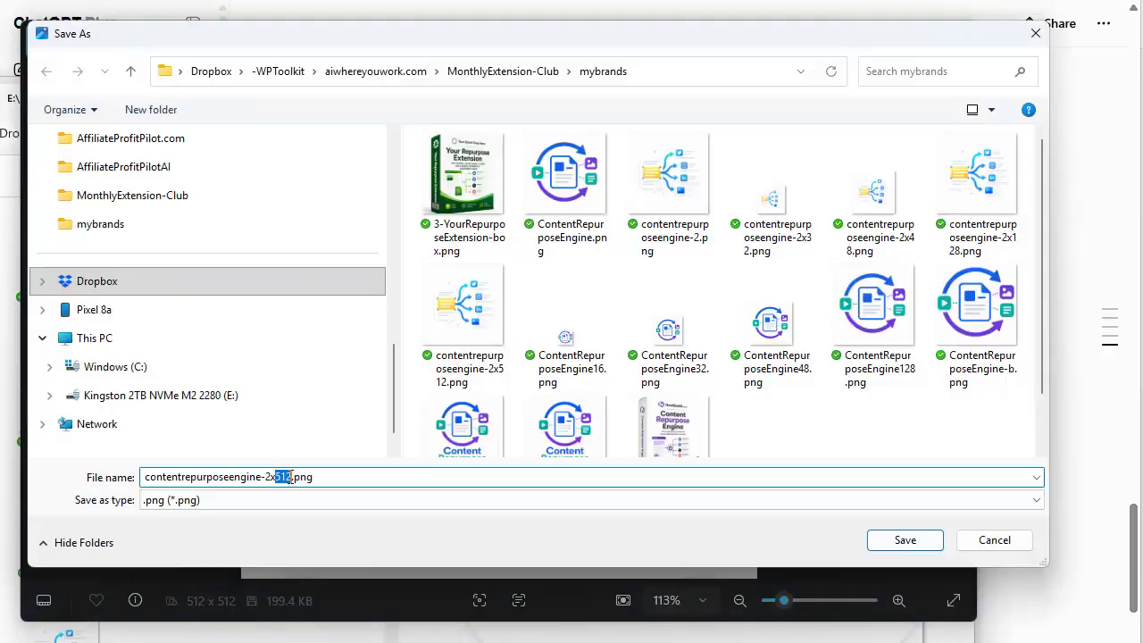
pyautogui.write('16')
pyautogui.click(905, 540)
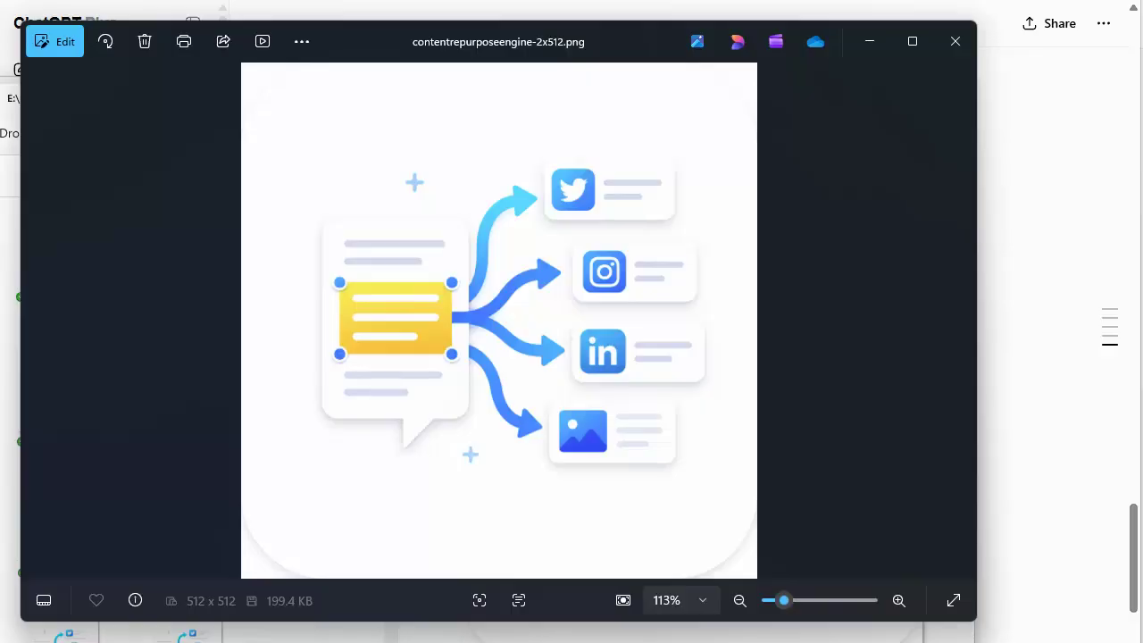
pyautogui.click(953, 49)
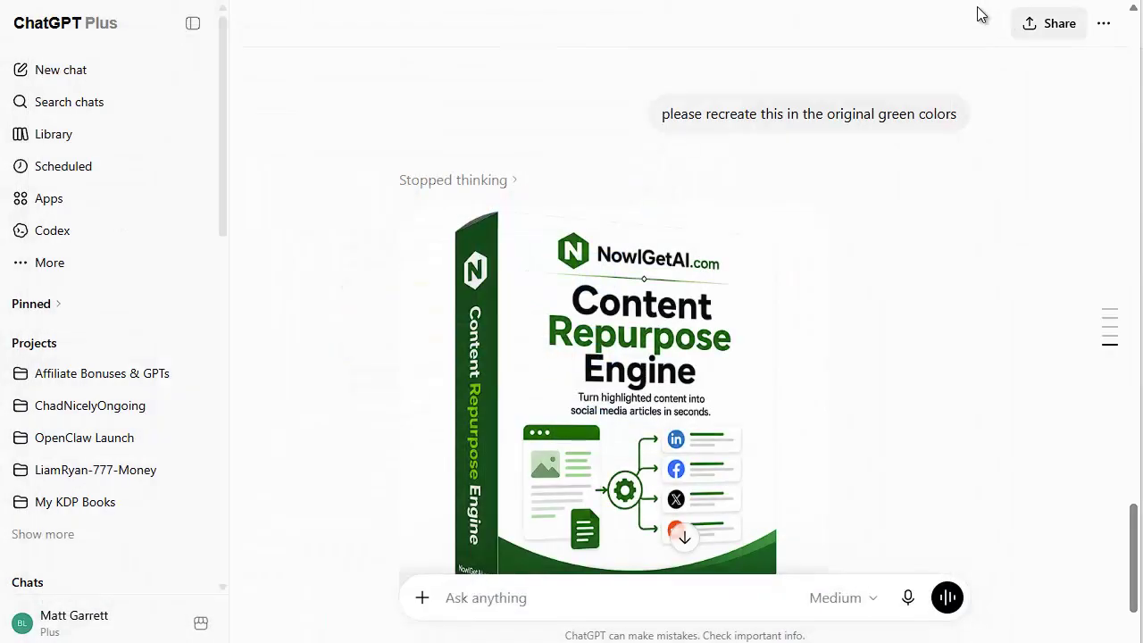
# View Shopify's Simple Image Resizer page and Canva's Magic Resize page in the browser as alternative online resizing tools
pyautogui.scroll(-1, 803, 357)
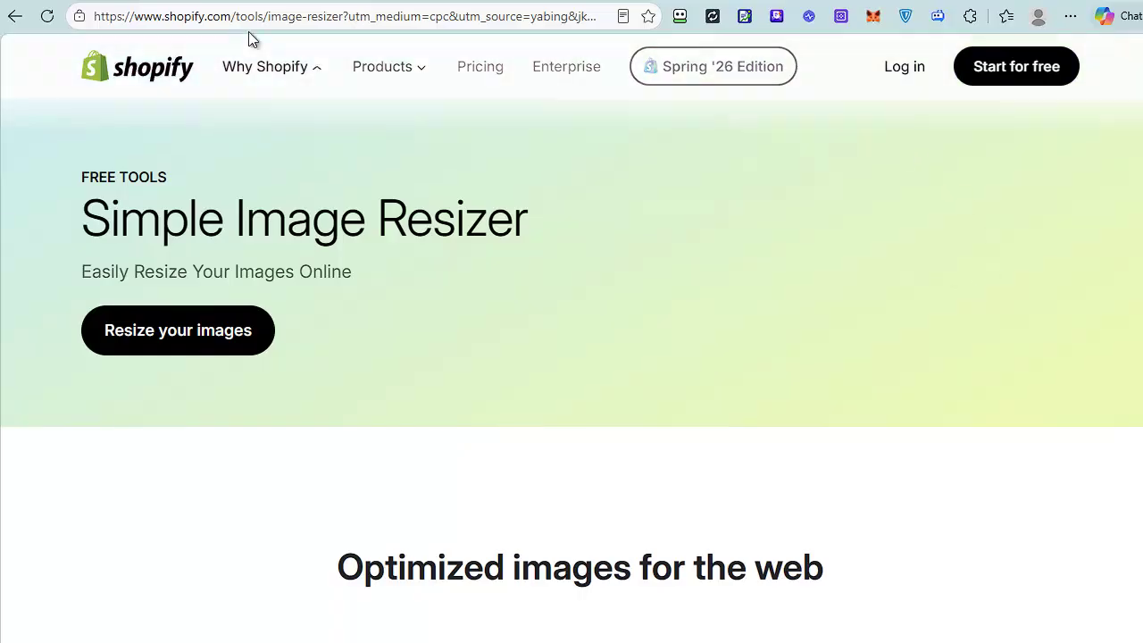
pyautogui.moveTo(255, 62)
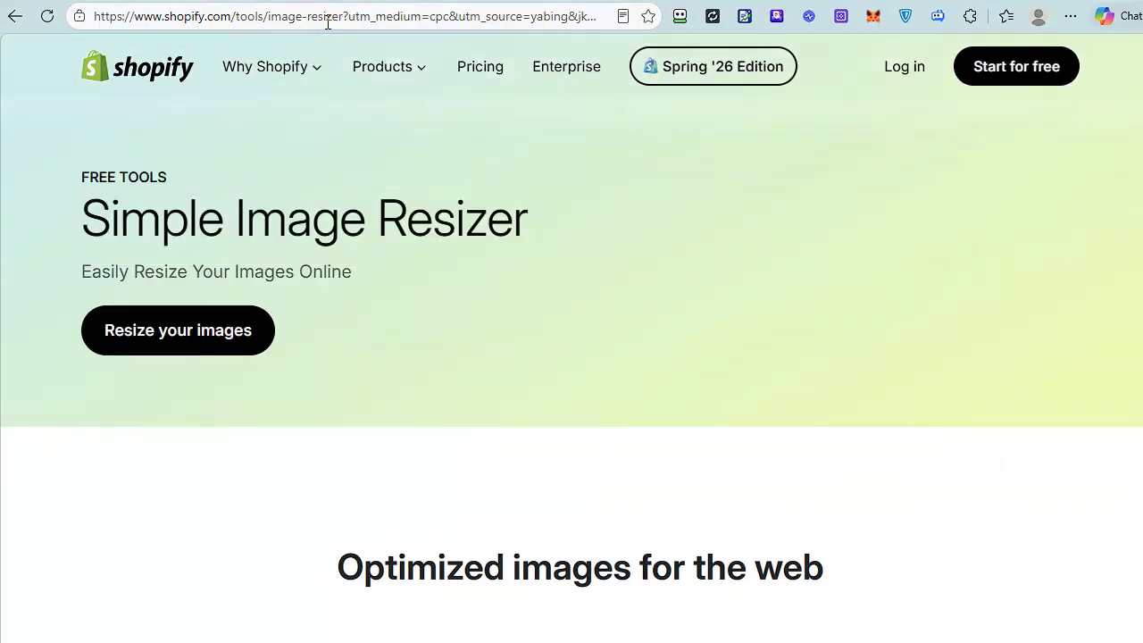
pyautogui.moveTo(382, 66)
pyautogui.click(952, 1)
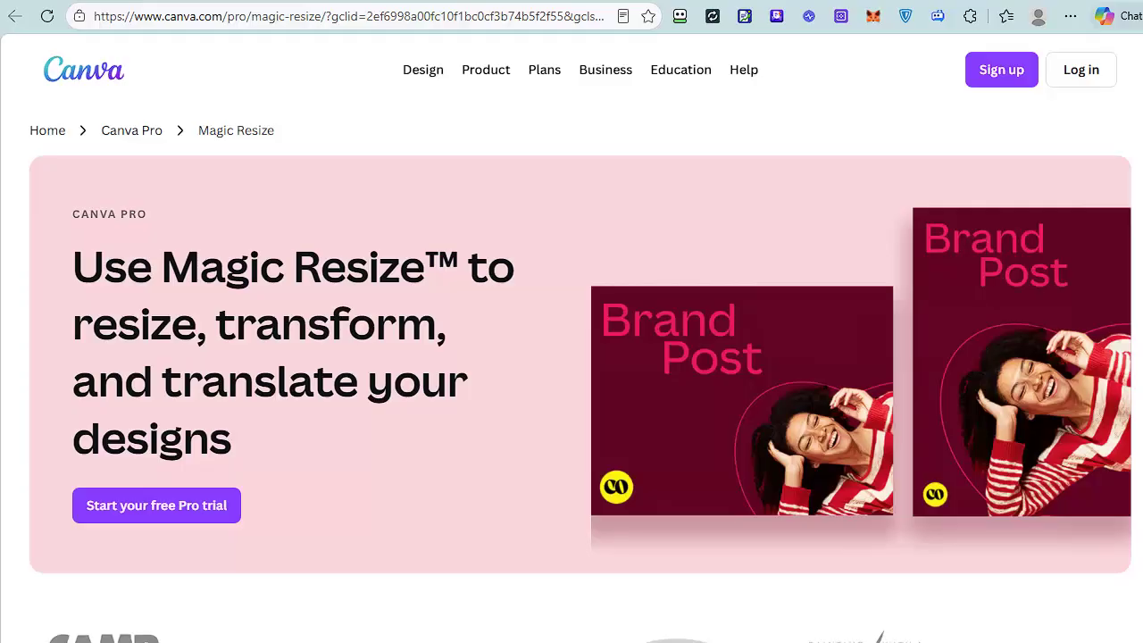
# Switch to the mybrands folder in File Explorer and preview the 16, 32, 48, 128 and 512 pixel icon files
pyautogui.hotkey('alt', 'Tab')
pyautogui.moveTo(390, 383); pyautogui.dragTo(400, 447)
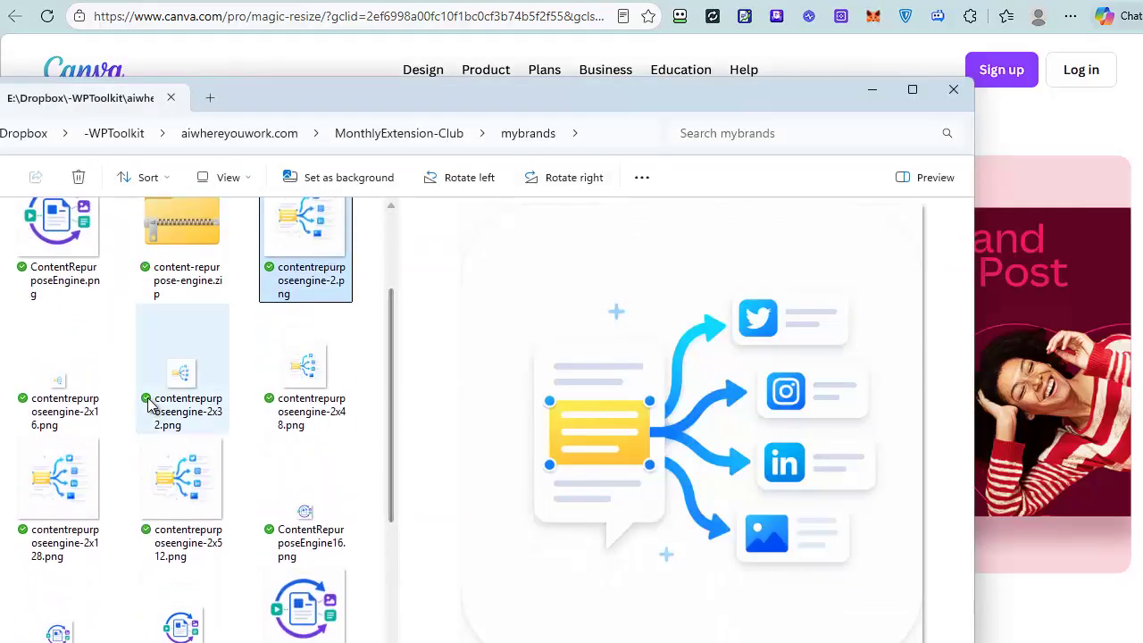
pyautogui.click(49, 379)
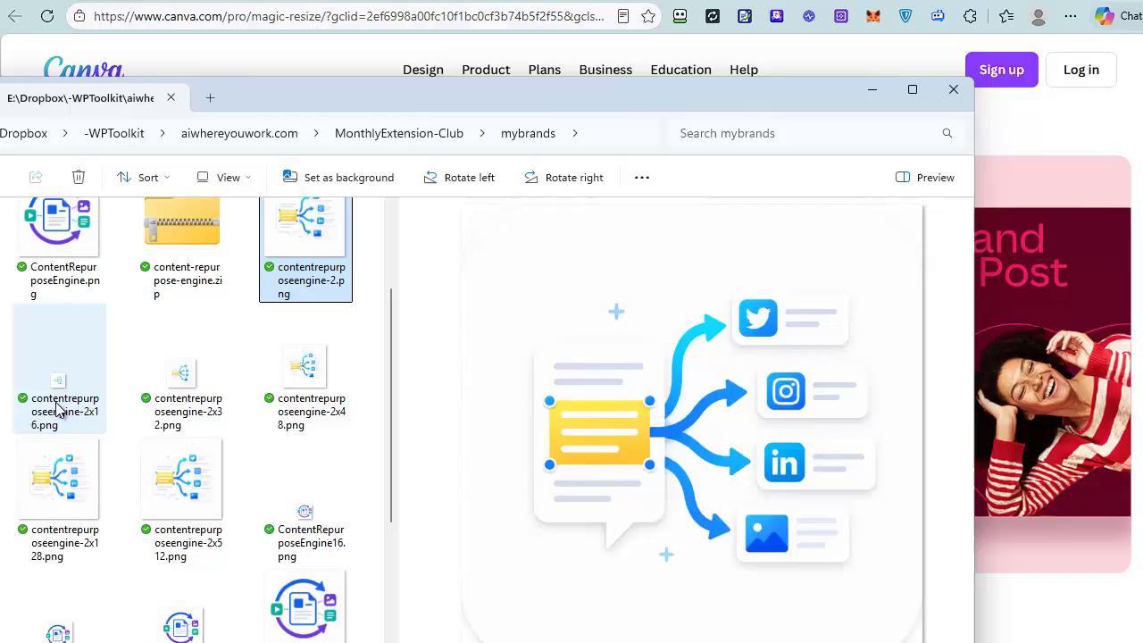
pyautogui.click(203, 377)
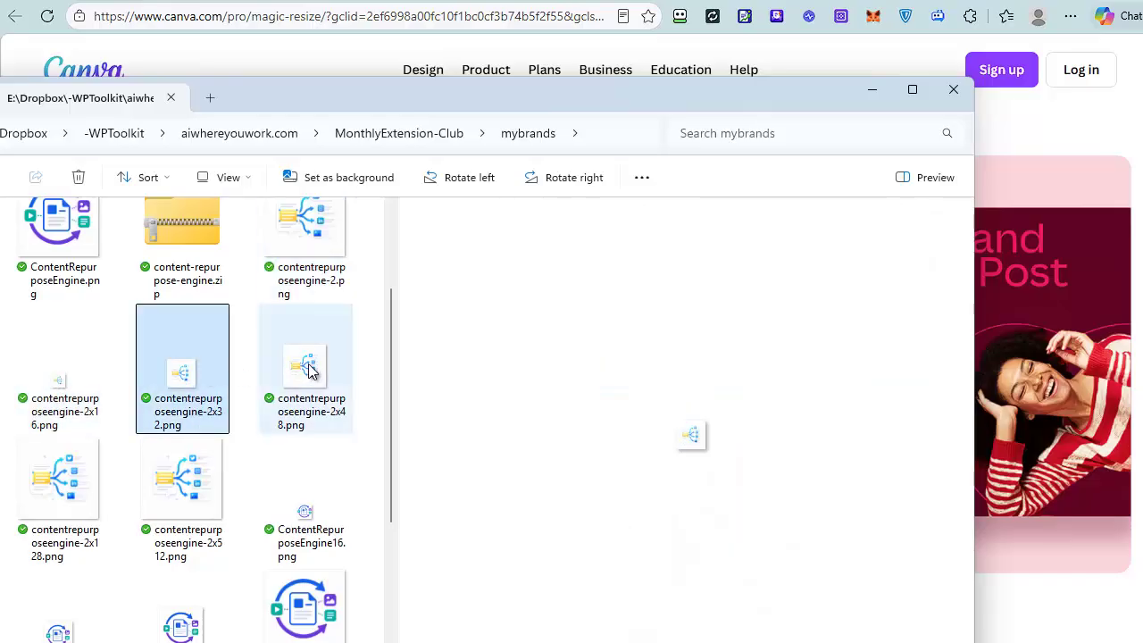
pyautogui.click(302, 377)
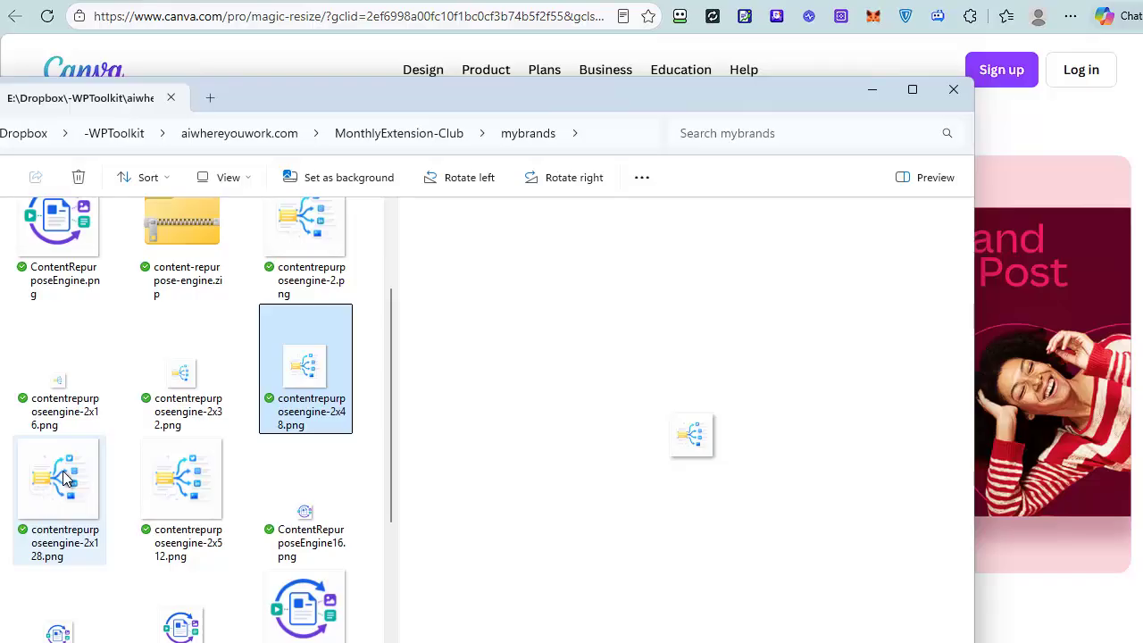
pyautogui.click(39, 496)
pyautogui.click(170, 473)
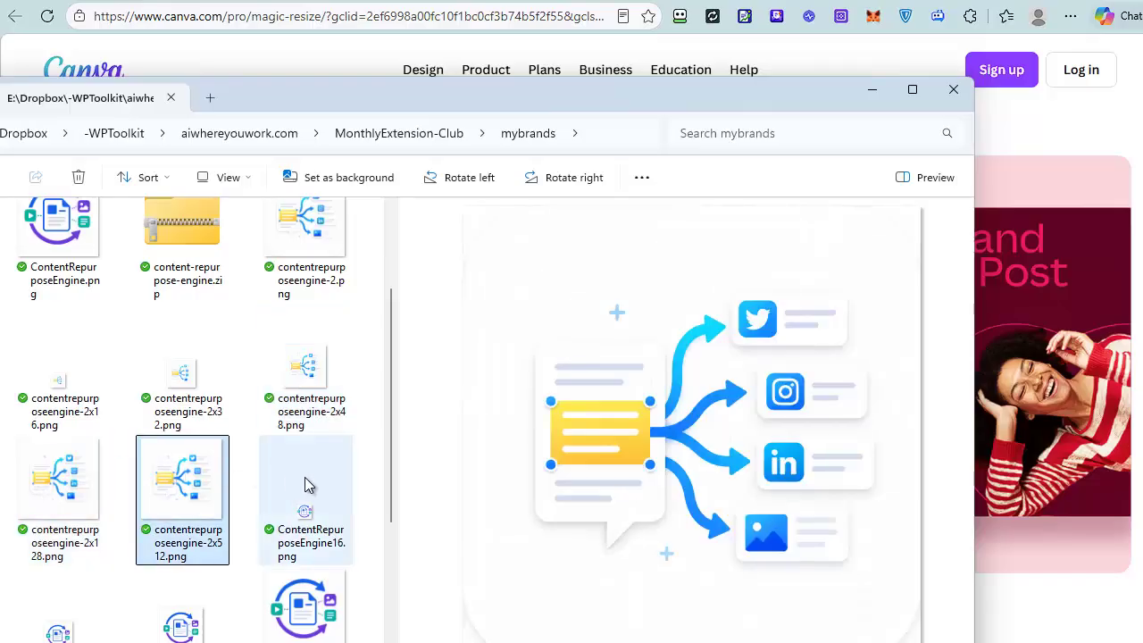